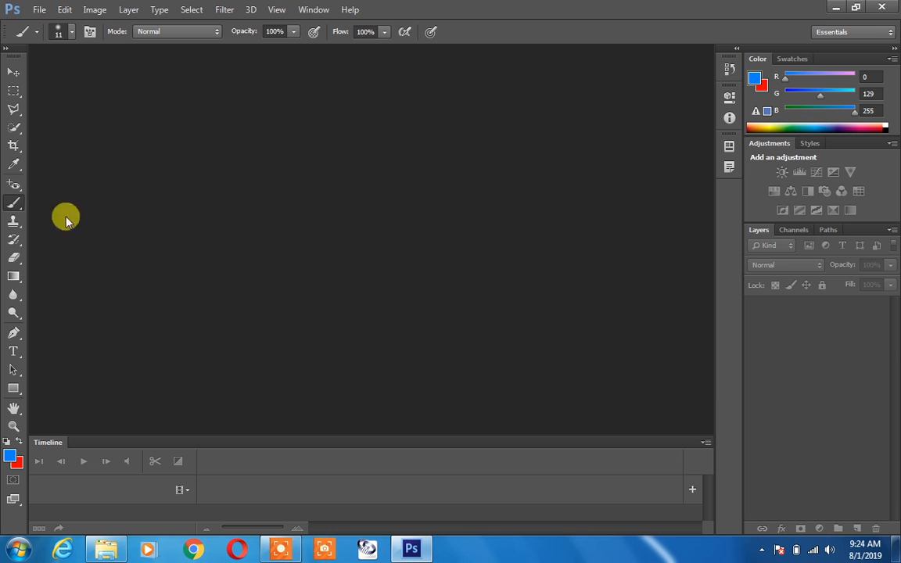
left_click(15, 186)
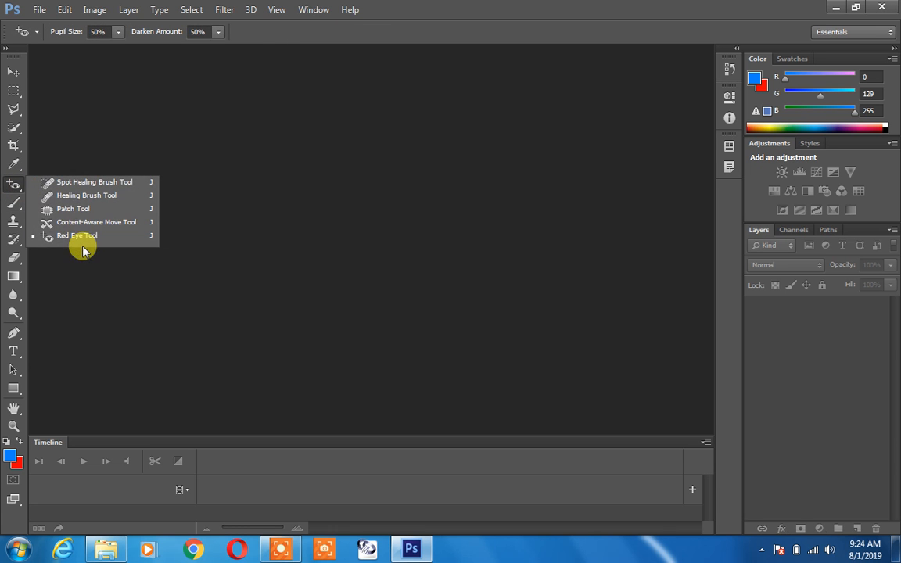
left_click(16, 206)
left_click(17, 206)
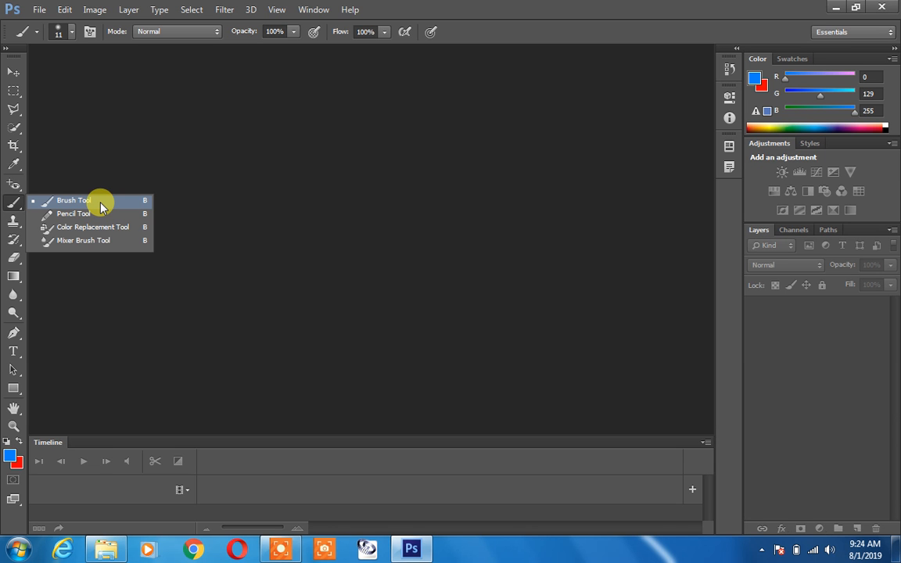
left_click(219, 211)
- Open the photo Ajay-Devgan-act-his-new-flick-Toonpur-Ka-Hero.jpg from the Desktop
double_click(219, 211)
left_click(411, 221)
scroll(428, 249, "down", 2)
scroll(416, 265, "up", 2)
scroll(402, 255, "down", 10)
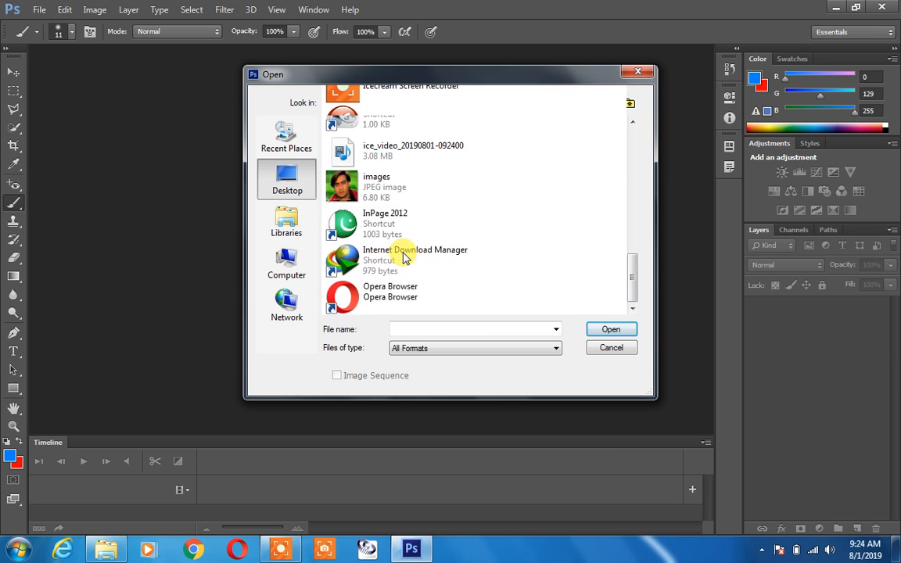
scroll(404, 256, "up", 3)
left_click(426, 274)
left_click(603, 328)
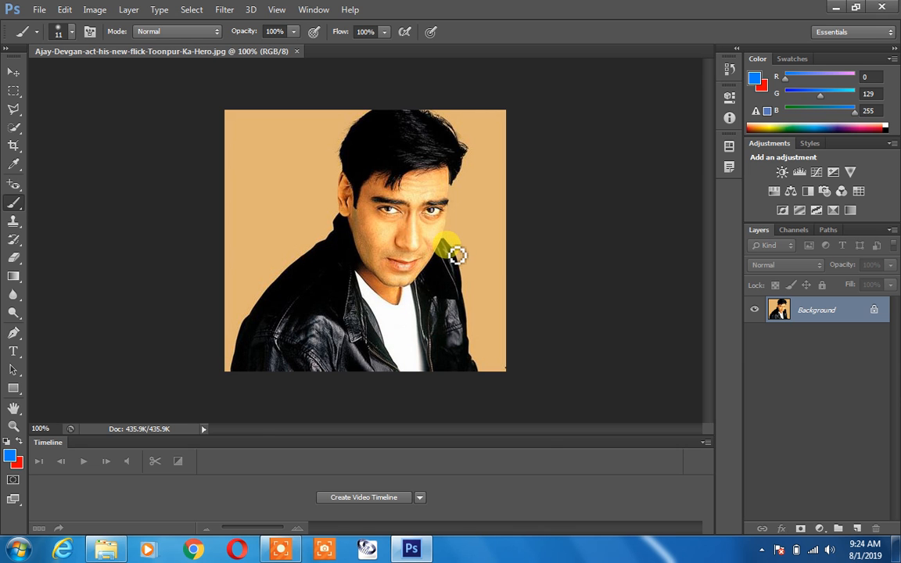
- Activate the Brush tool with a hard round tip and set its size to 43 px
key("ctrl+plus")
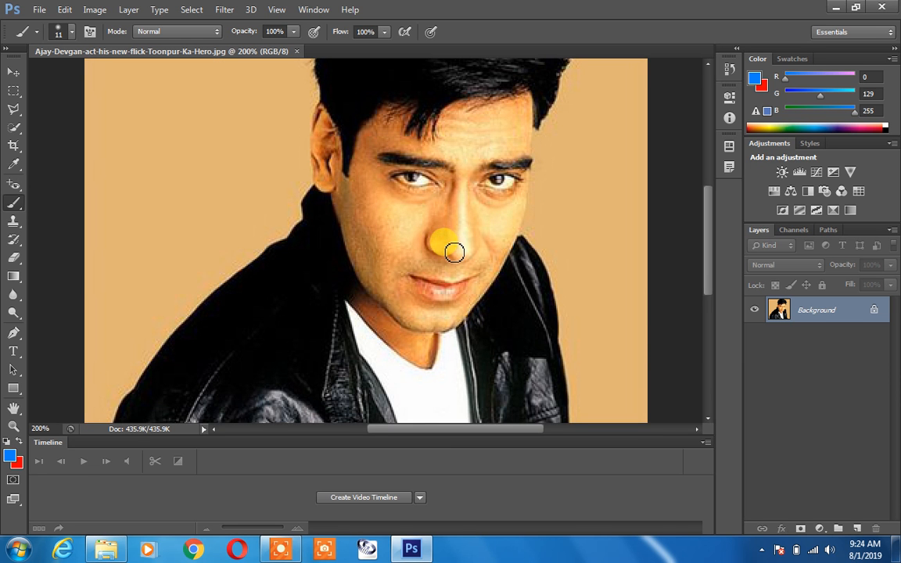
left_click_drag(482, 149, 437, 202)
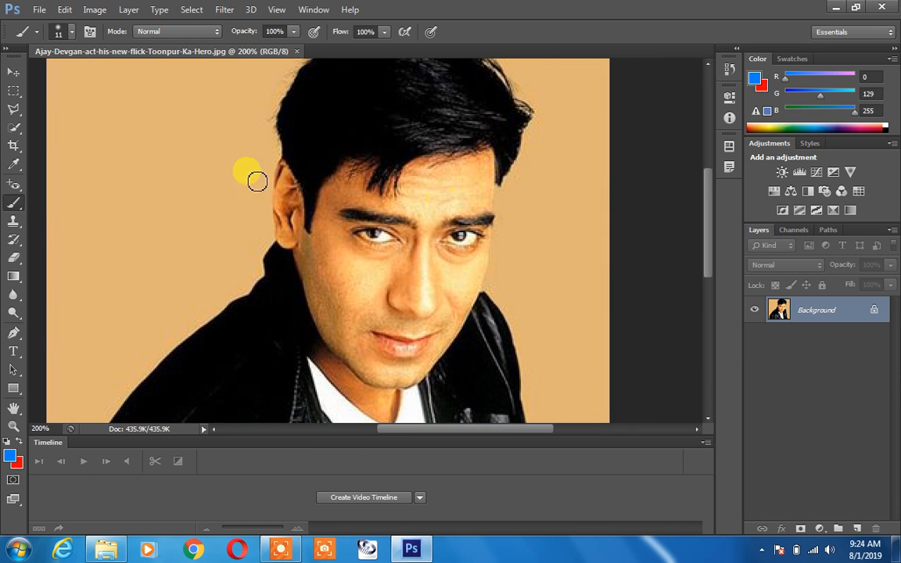
right_click(13, 204)
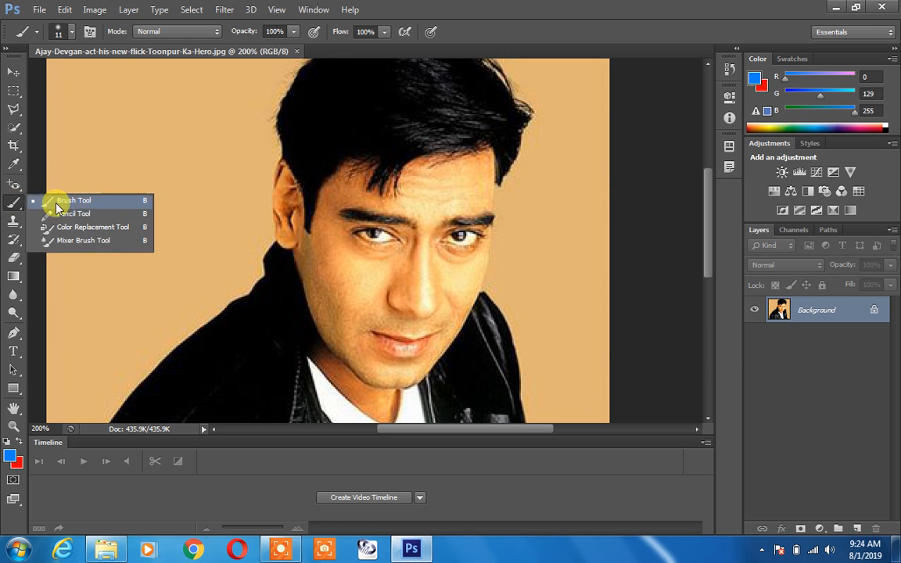
left_click(78, 202)
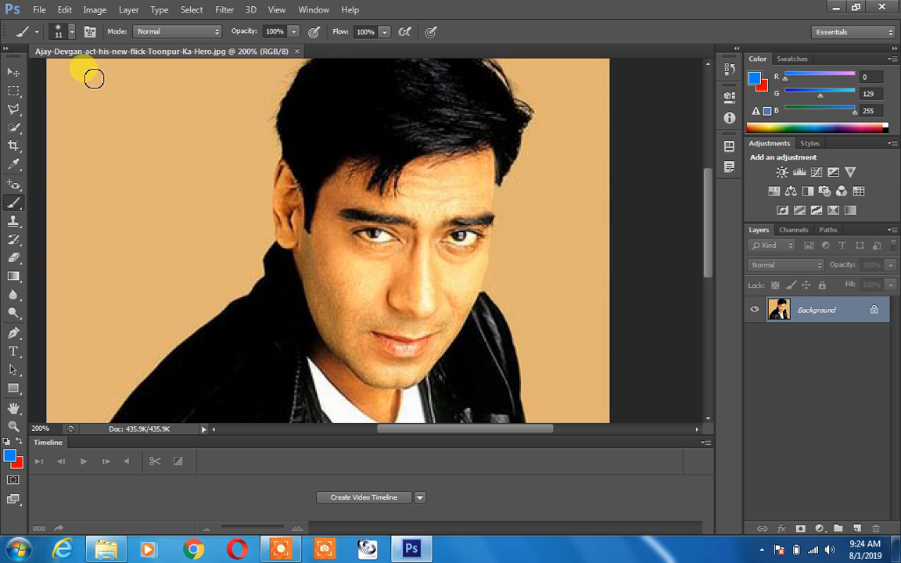
left_click(69, 32)
scroll(48, 151, "down", 2)
scroll(50, 153, "up", 1)
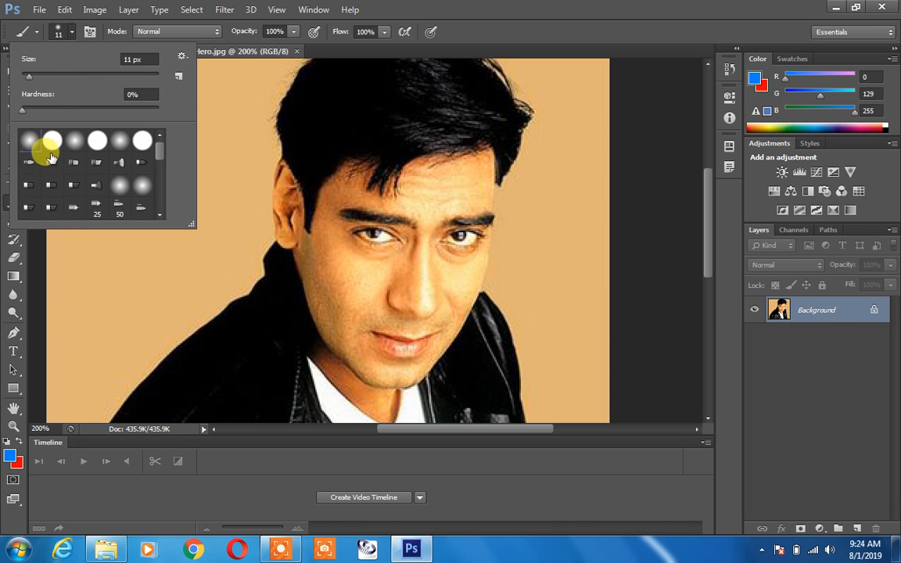
right_click(358, 269)
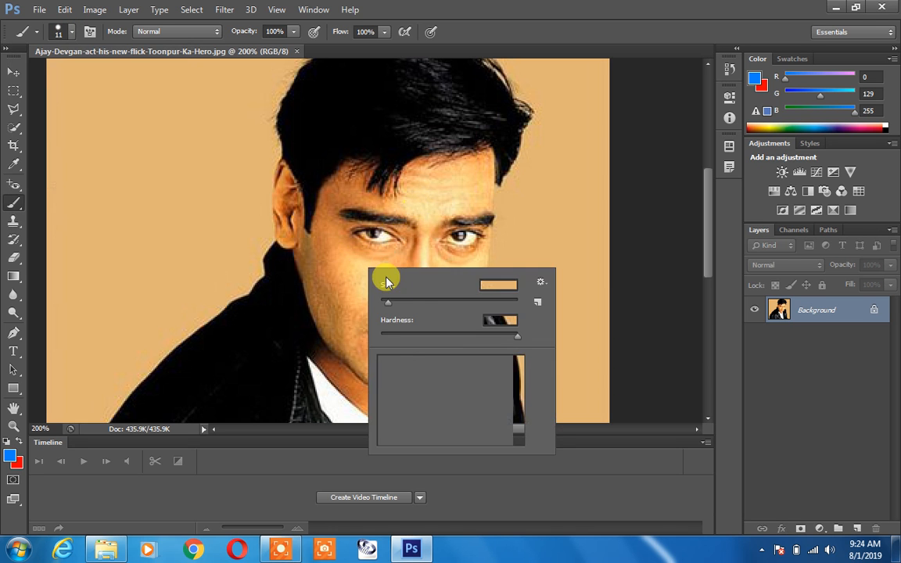
left_click(409, 302)
- Paint two thick blue strokes across the man's cheek, nose and eye
left_click(299, 223)
left_click_drag(329, 249, 405, 248)
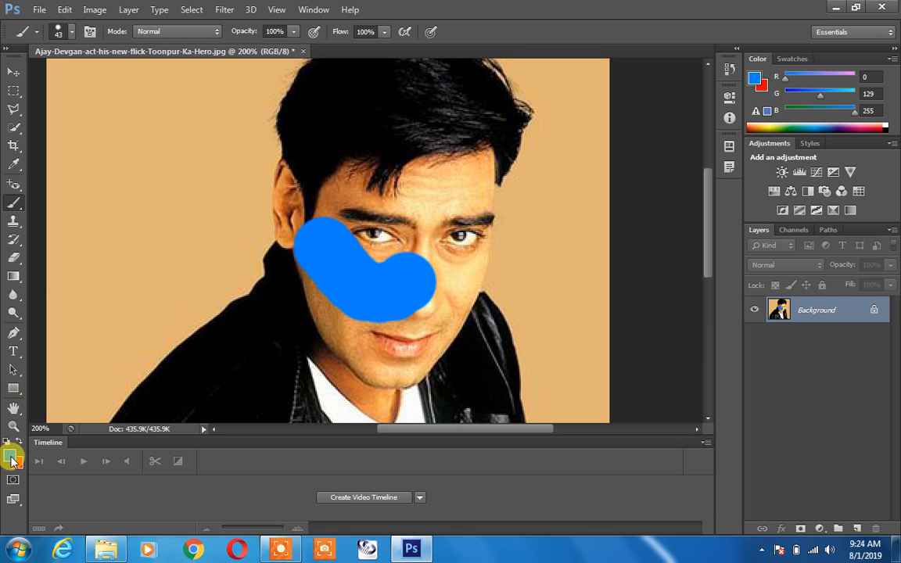
mouse_move(333, 170)
left_mouse_down()
mouse_move(374, 235)
mouse_move(454, 266)
left_mouse_up()
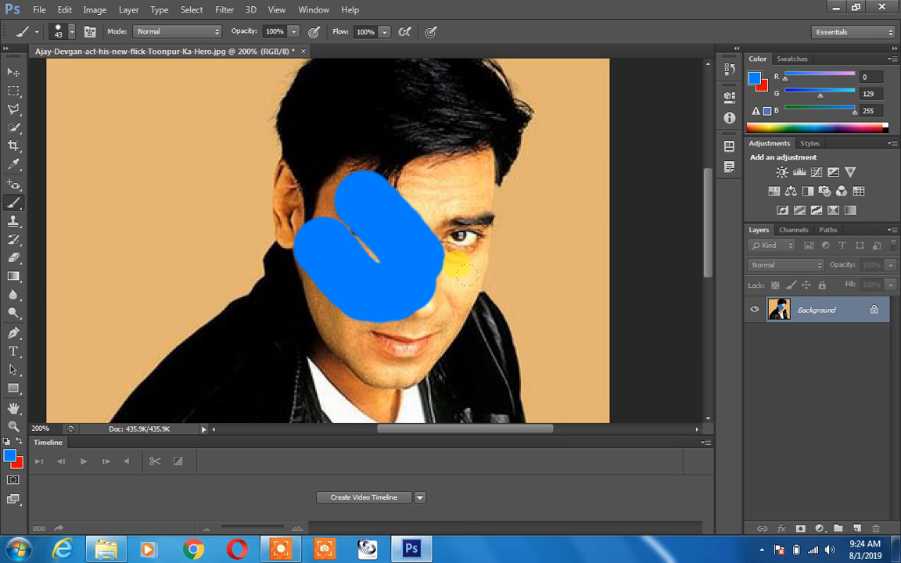
- Undo both blue brush strokes on the man's face
key("ctrl+z")
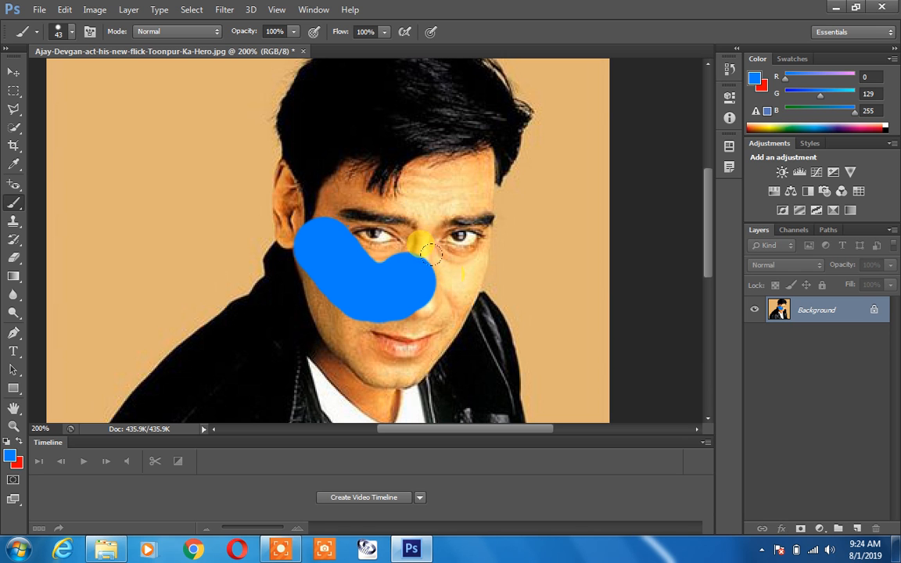
key("ctrl+z")
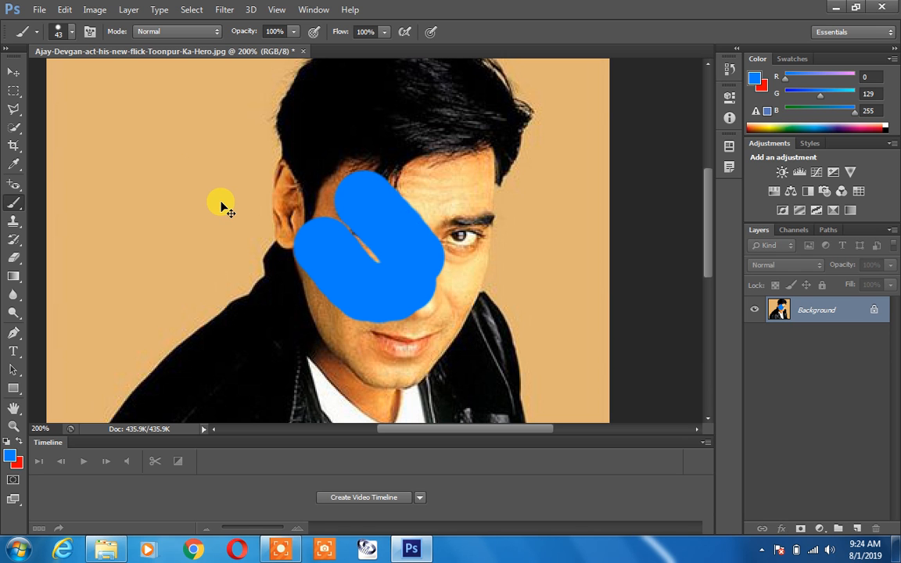
key("ctrl+alt+z")
key("ctrl+alt+z")
- Paint a hard-edged diagonal stroke in the photo's upper-left background and a 43 px soft round stroke beside it, plus a soft dab near the lower-left corner
mouse_move(75, 100)
left_mouse_down()
mouse_move(83, 141)
mouse_move(141, 205)
left_mouse_up()
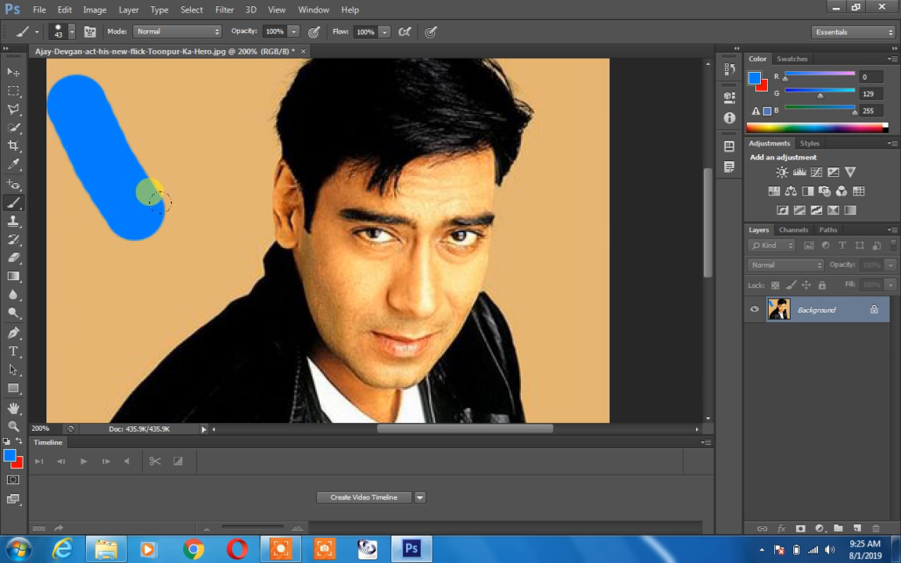
left_click(71, 32)
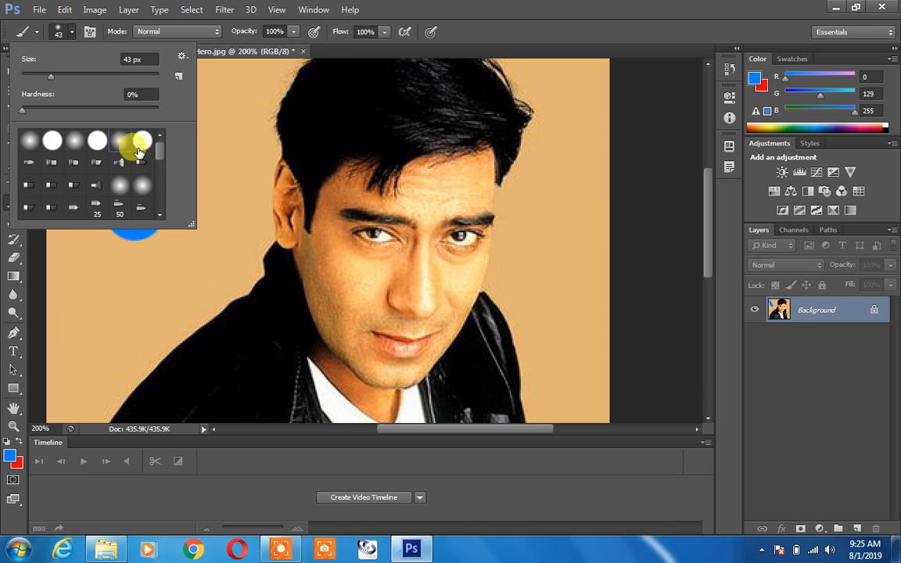
left_click(78, 385)
left_click(140, 89)
left_click_drag(149, 119, 197, 194)
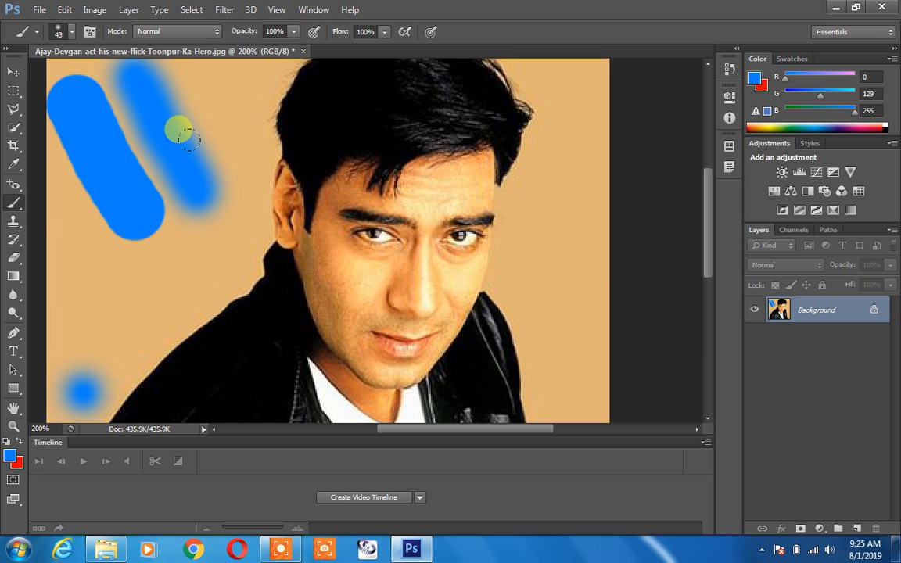
- Paint a curved rough-edged blue stroke between the soft stroke and the man's ear using a 25 px textured brush
left_click(65, 30)
scroll(160, 154, "down", 2)
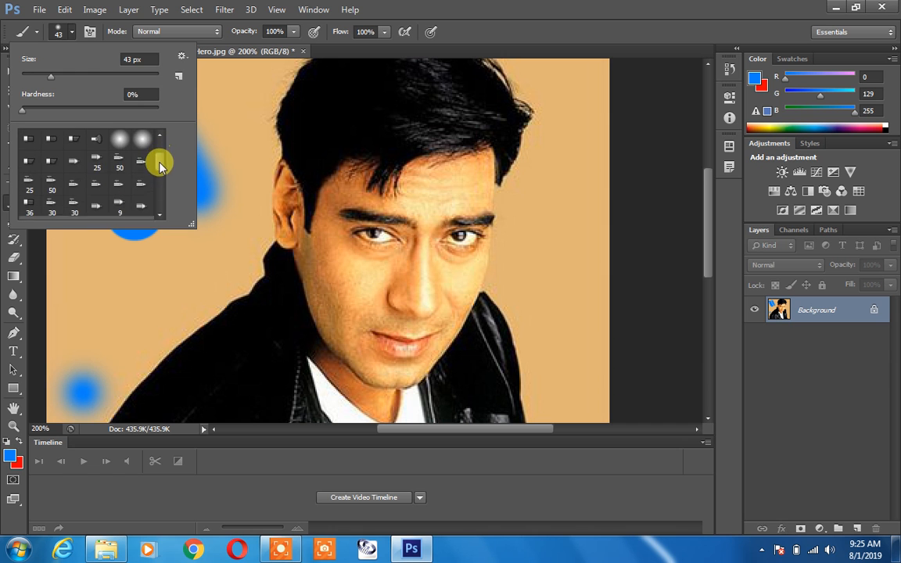
left_click(99, 165)
mouse_move(211, 91)
left_mouse_down()
mouse_move(224, 131)
mouse_move(231, 206)
mouse_move(207, 271)
left_mouse_up()
left_click_drag(119, 274, 129, 287)
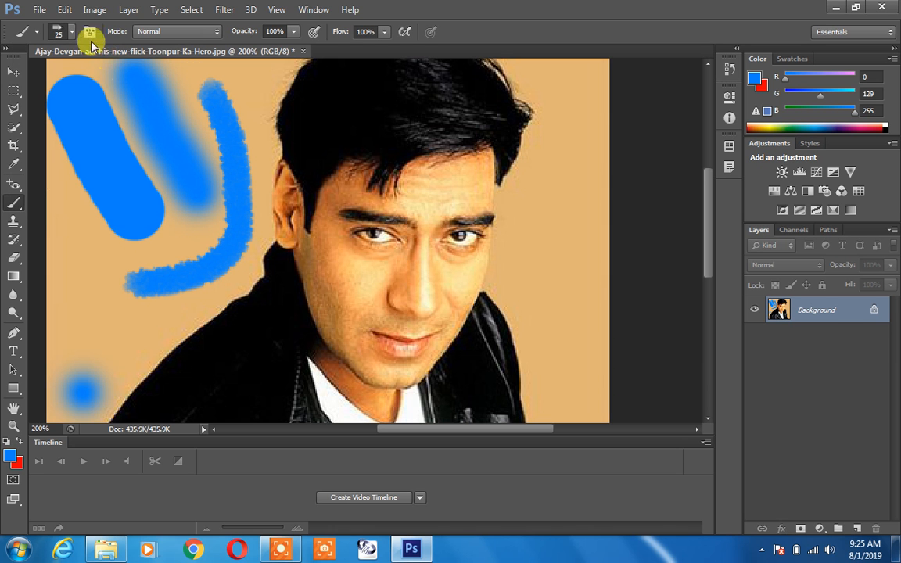
- Paint scattered dots beside the head with a 30 px brush and a vertical line near the photo's right edge with a 9 px brush
left_click(71, 31)
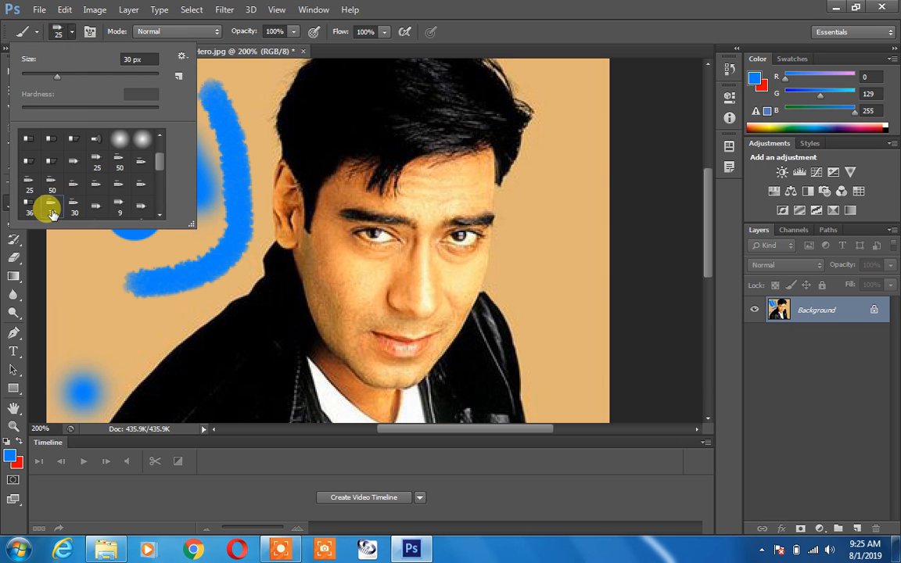
left_click_drag(552, 117, 553, 283)
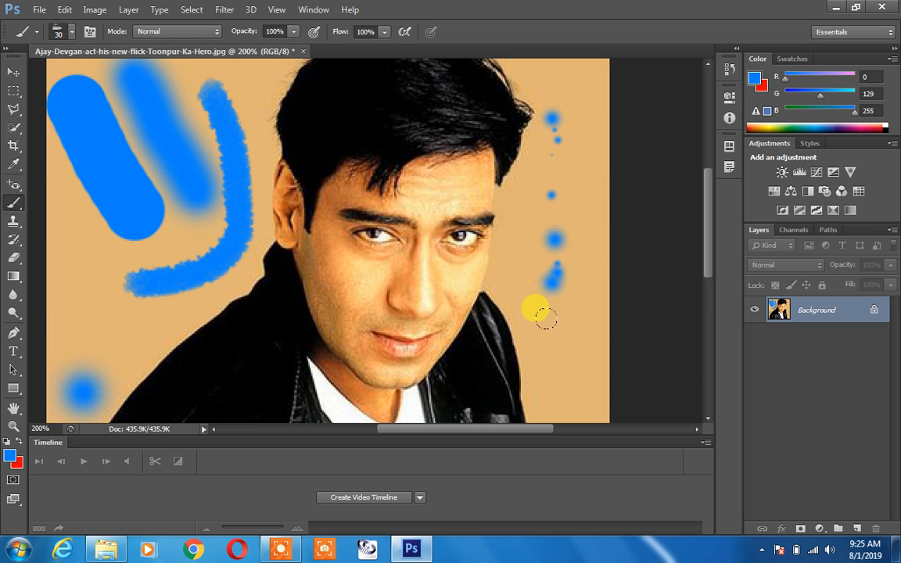
left_click(71, 32)
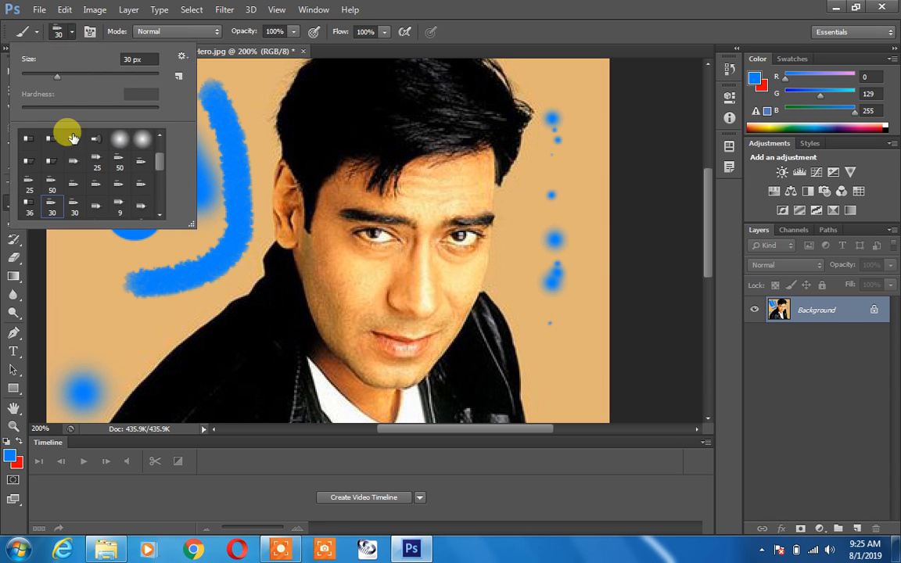
scroll(73, 172, "down", 1)
left_click(120, 197)
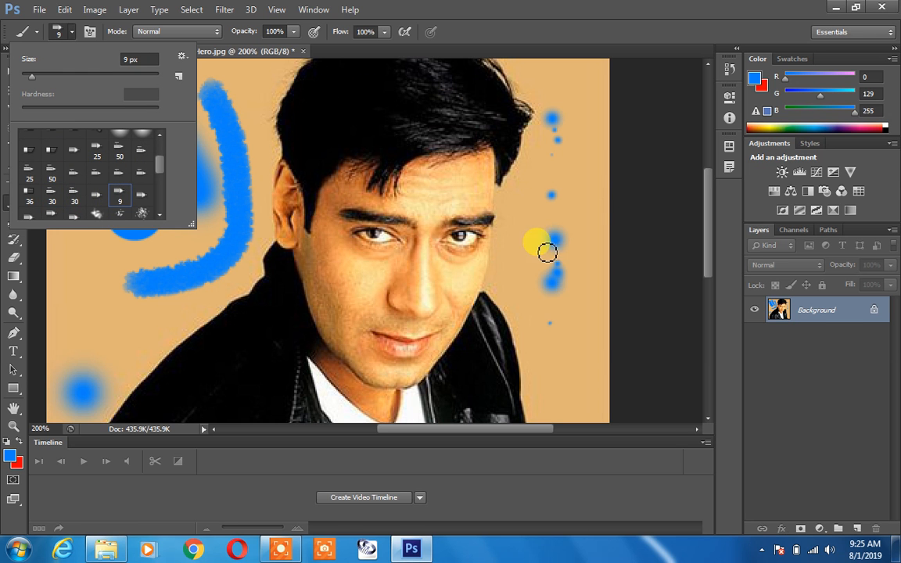
left_click_drag(596, 184, 593, 399)
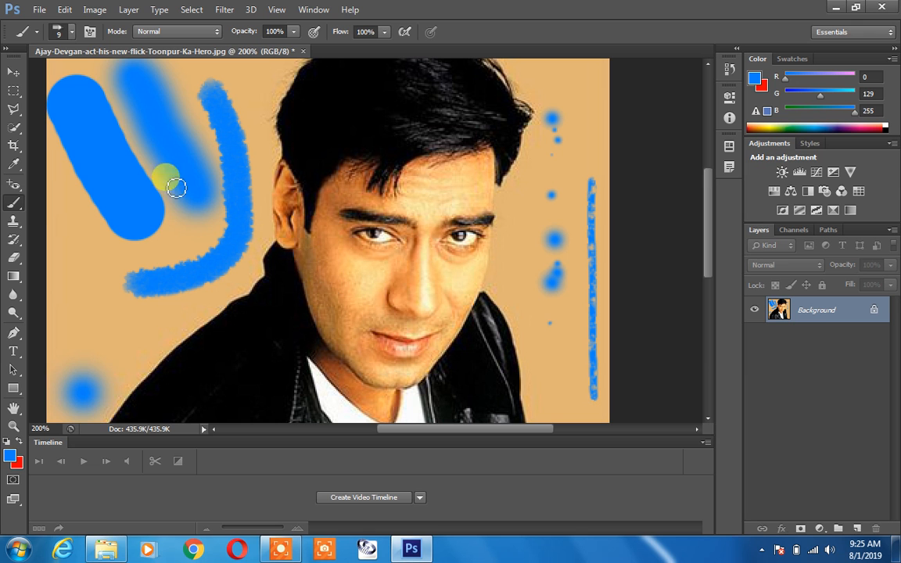
- Paint a faint thin line from the hair to the lower-left background with another 9 px textured brush
left_click(66, 33)
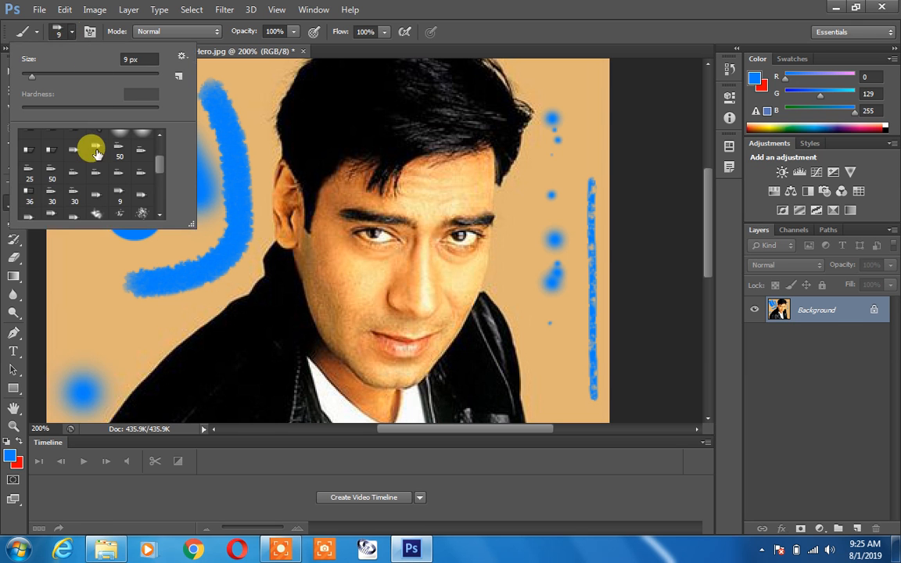
scroll(96, 178, "down", 1)
left_click(71, 197)
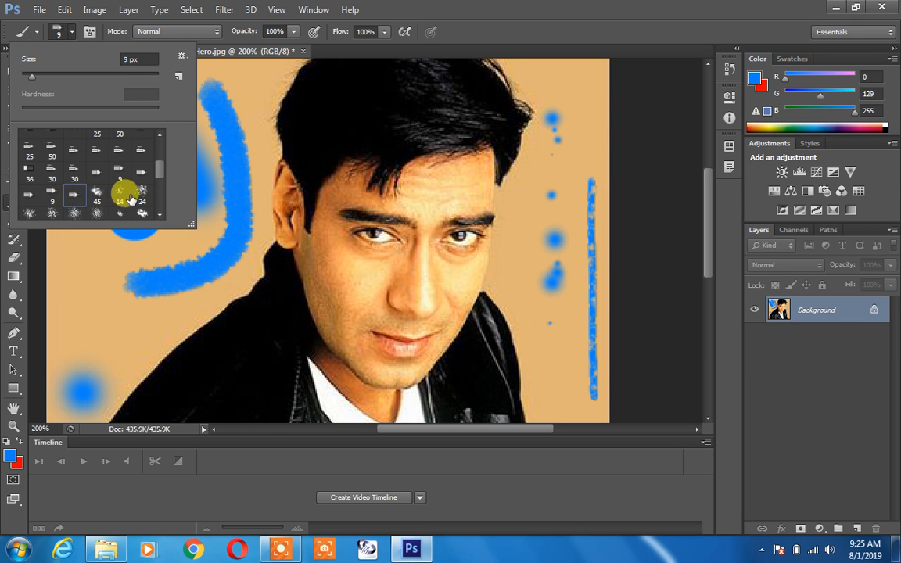
mouse_move(277, 100)
left_mouse_down()
mouse_move(235, 223)
mouse_move(202, 301)
mouse_move(88, 366)
left_mouse_up()
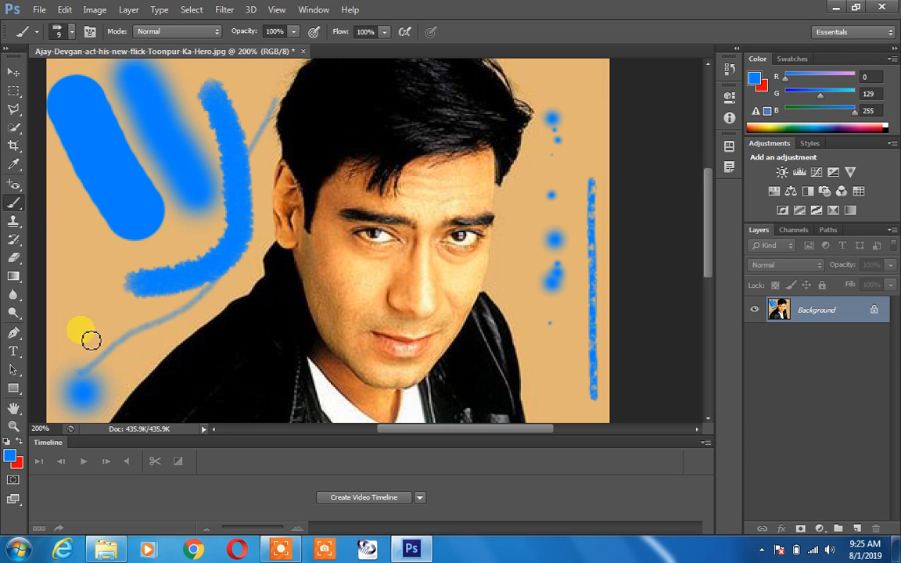
- Cover the background on both sides of the man in blue with the 60 px textured brush
left_click(69, 31)
scroll(92, 190, "down", 2)
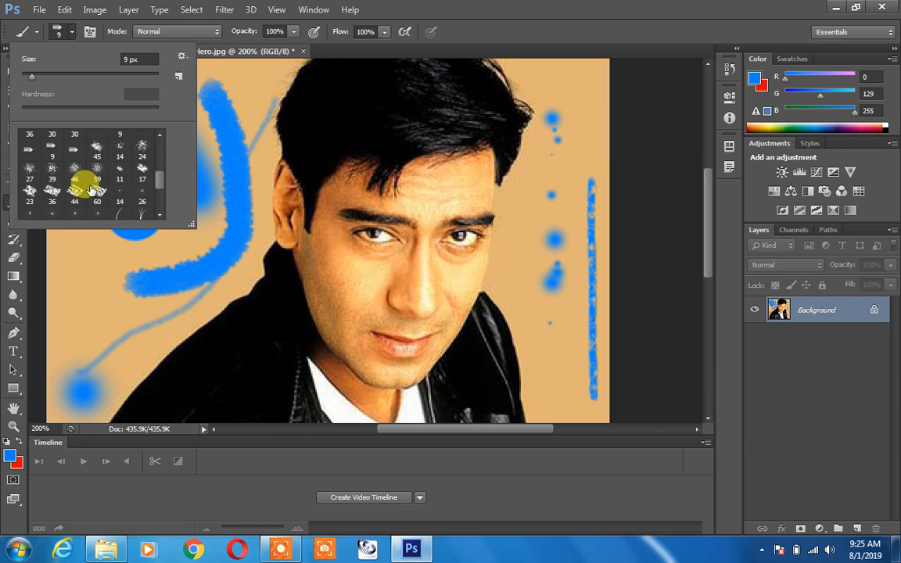
left_click(100, 197)
mouse_move(513, 85)
left_mouse_down()
mouse_move(513, 306)
mouse_move(547, 399)
left_mouse_up()
mouse_move(245, 89)
left_mouse_down()
mouse_move(187, 101)
mouse_move(215, 169)
mouse_move(142, 216)
mouse_move(74, 325)
mouse_move(60, 172)
left_mouse_up()
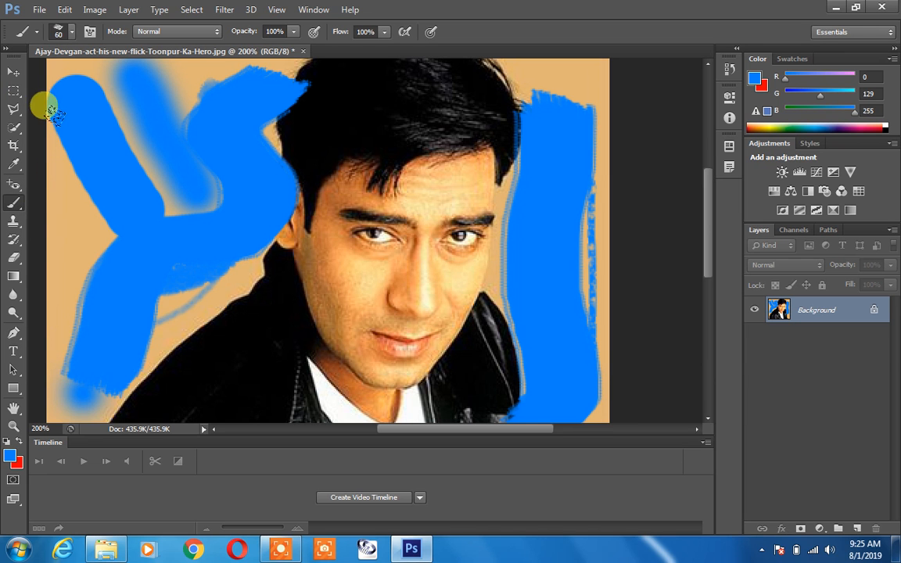
mouse_move(29, 119)
left_mouse_down()
mouse_move(36, 296)
mouse_move(20, 368)
mouse_move(96, 312)
mouse_move(201, 200)
mouse_move(207, 86)
mouse_move(100, 161)
mouse_move(218, 32)
left_mouse_up()
mouse_move(130, 54)
left_mouse_down()
mouse_move(75, 178)
mouse_move(86, 184)
left_mouse_up()
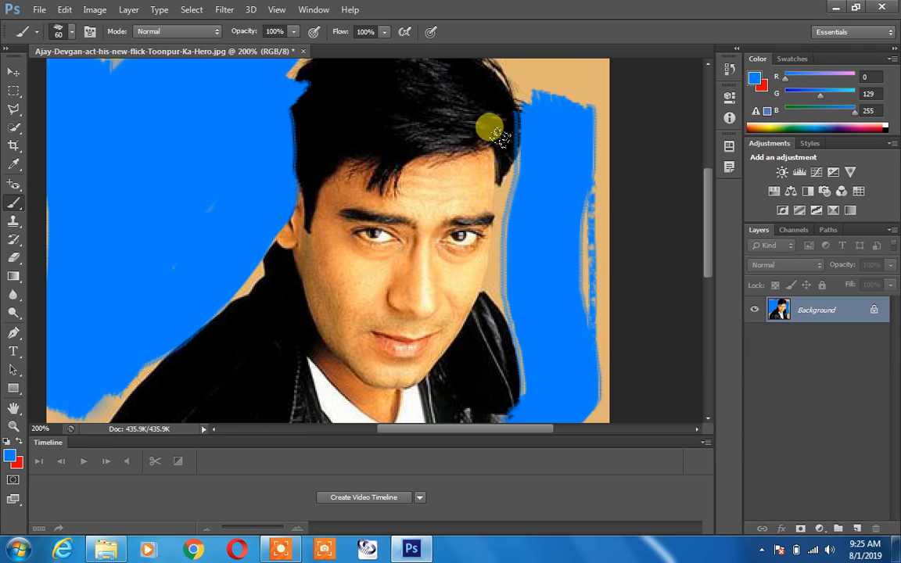
mouse_move(492, 62)
left_mouse_down()
mouse_move(544, 123)
mouse_move(543, 387)
mouse_move(579, 475)
left_mouse_up()
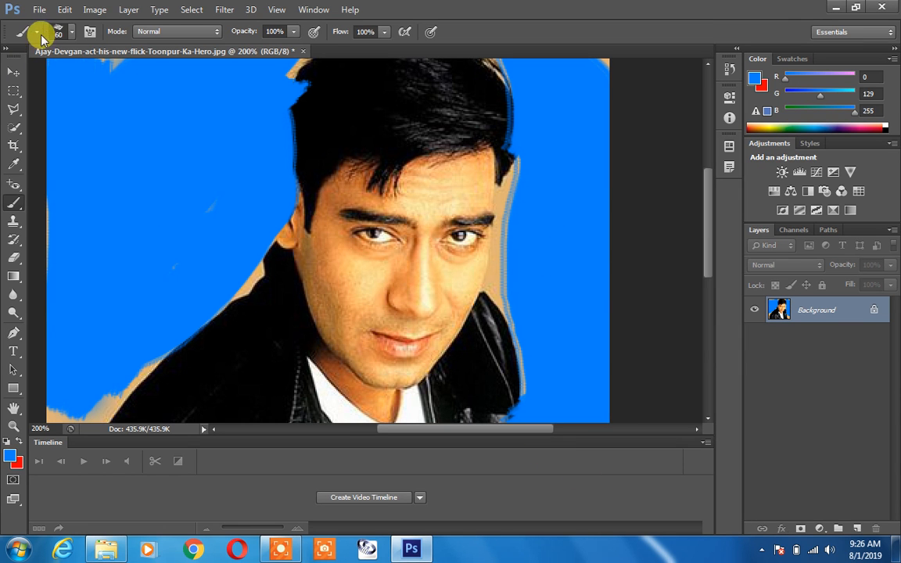
- Paint rough blue strokes over the man's hair, face and jacket with a 100 px textured brush
left_click(71, 31)
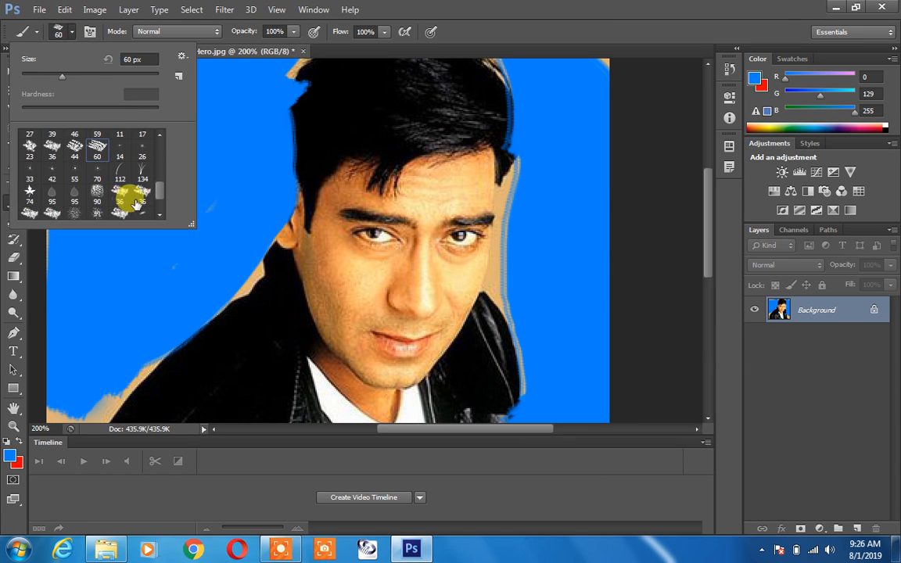
left_click(160, 201)
left_click(94, 206)
key("Return")
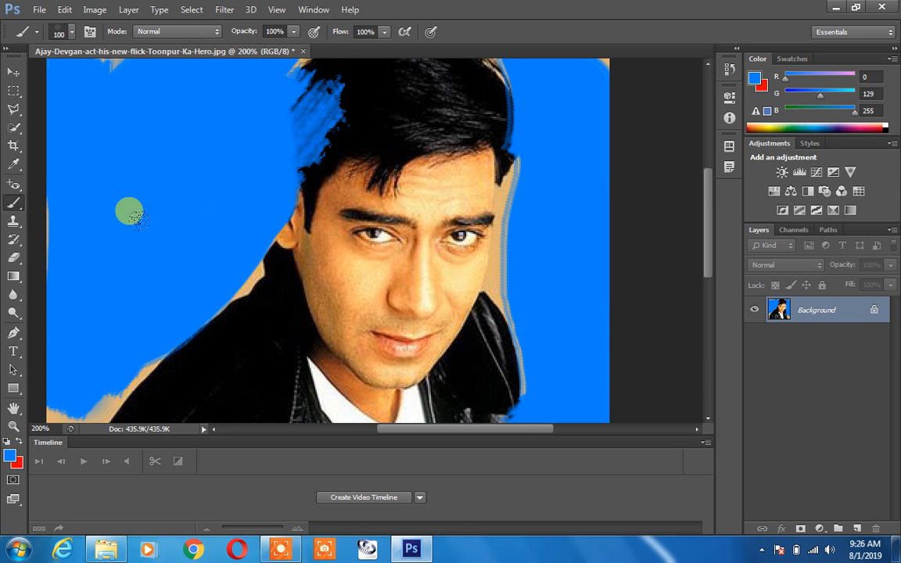
mouse_move(313, 71)
left_mouse_down()
mouse_move(215, 298)
mouse_move(296, 256)
left_mouse_up()
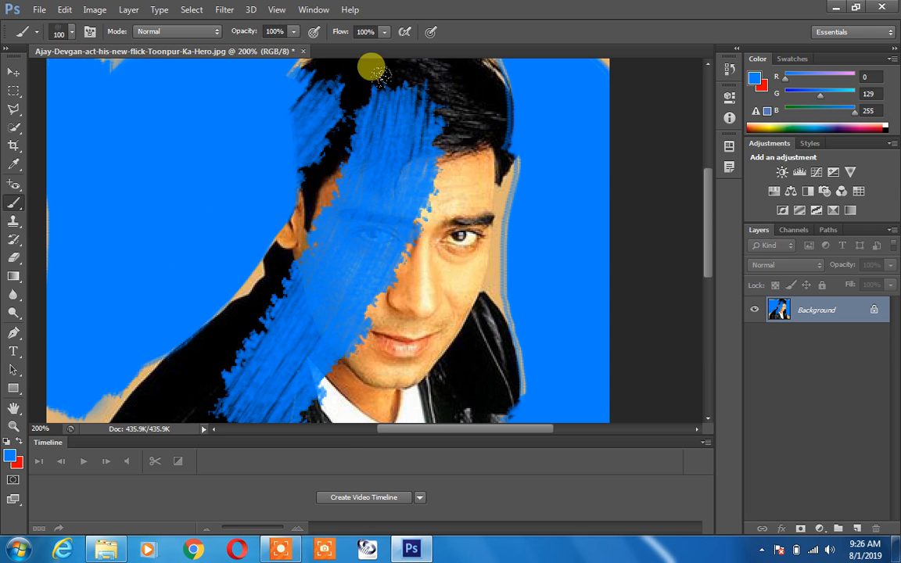
left_click_drag(378, 75, 344, 464)
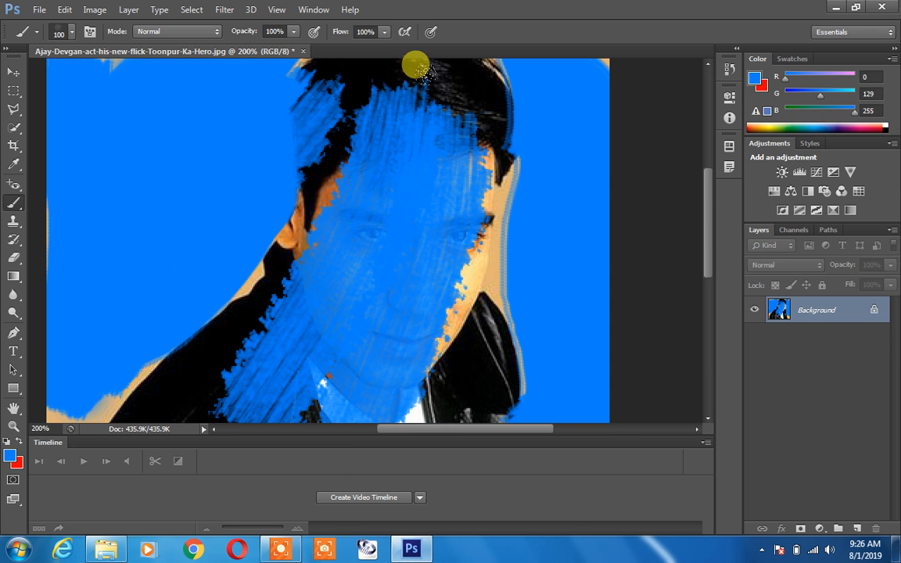
- Paint another rough blue stroke over the face and jacket, and undo all blue strokes back to the clean photo
left_click_drag(414, 62, 402, 342)
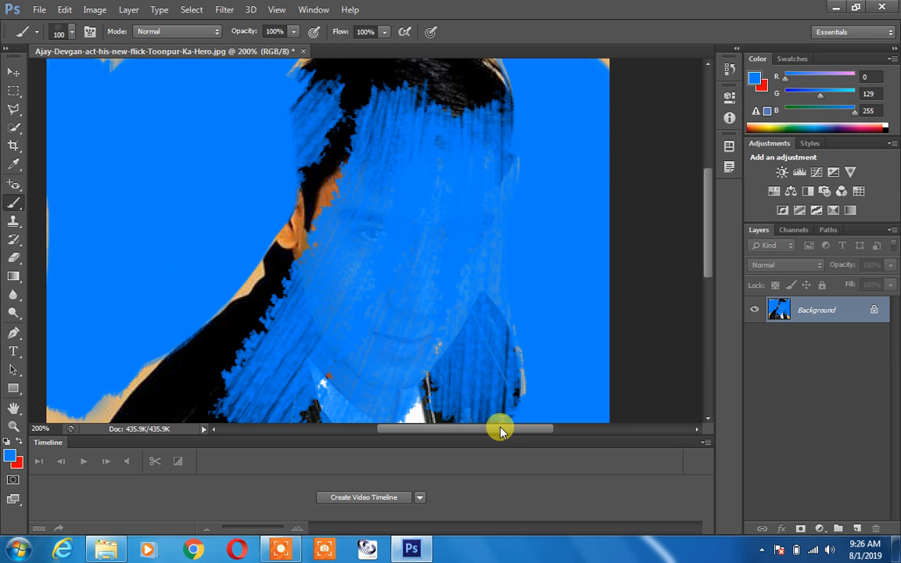
key("ctrl+alt+z")
key("ctrl+alt+z")
key("ctrl+alt+z")
key("ctrl+alt+z")
key("ctrl+alt+z")
key("ctrl+alt+z")
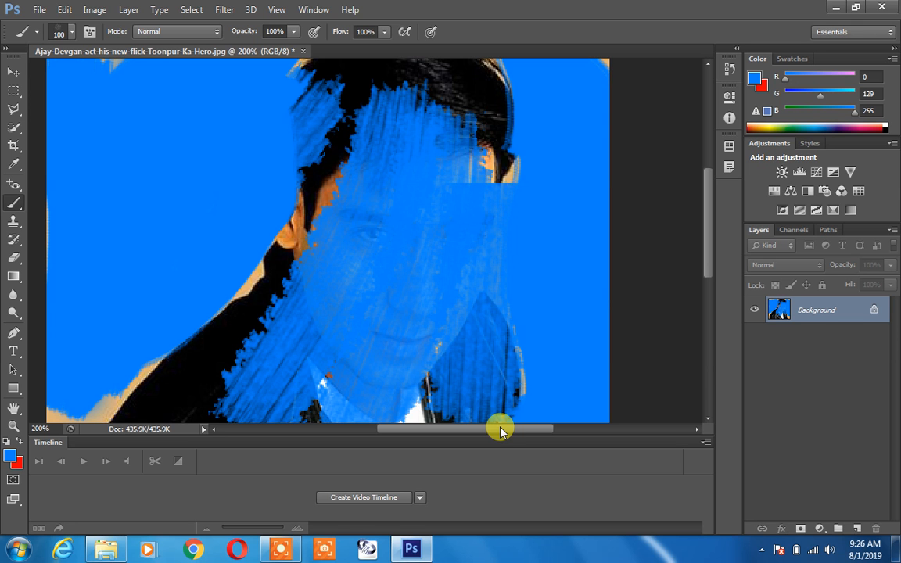
key("ctrl+alt+z")
key("ctrl+alt+z")
key("ctrl+alt+z")
key("ctrl+alt+z")
key("ctrl+alt+z")
key("ctrl+alt+z")
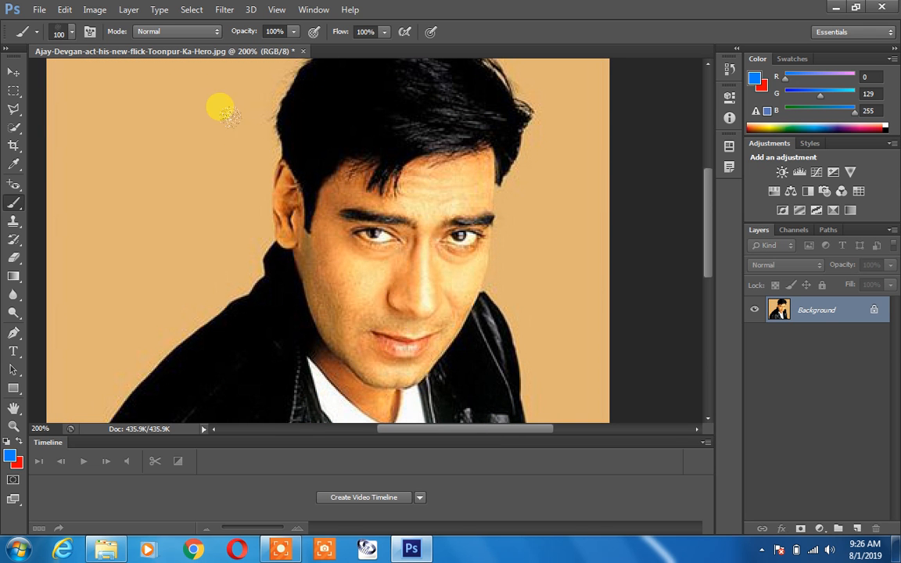
key("ctrl+shift+z")
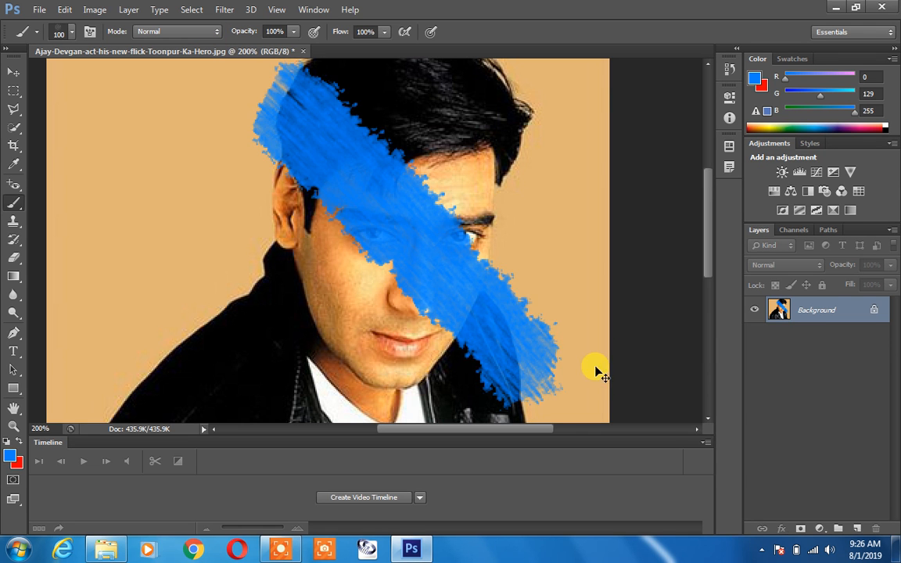
key("ctrl+alt+z")
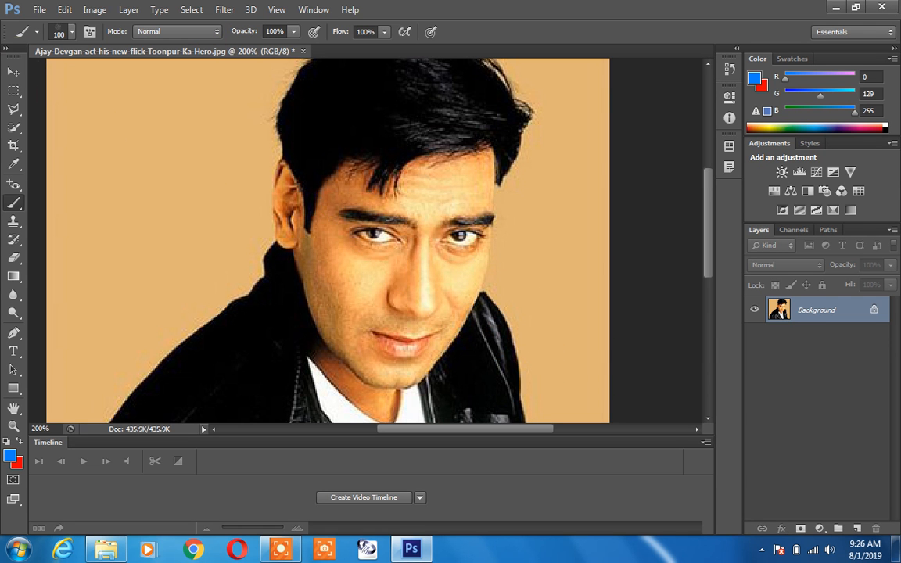
- Choose the single curved grass-blade brush tip labelled 112 and set its size to 33 px
left_click(72, 35)
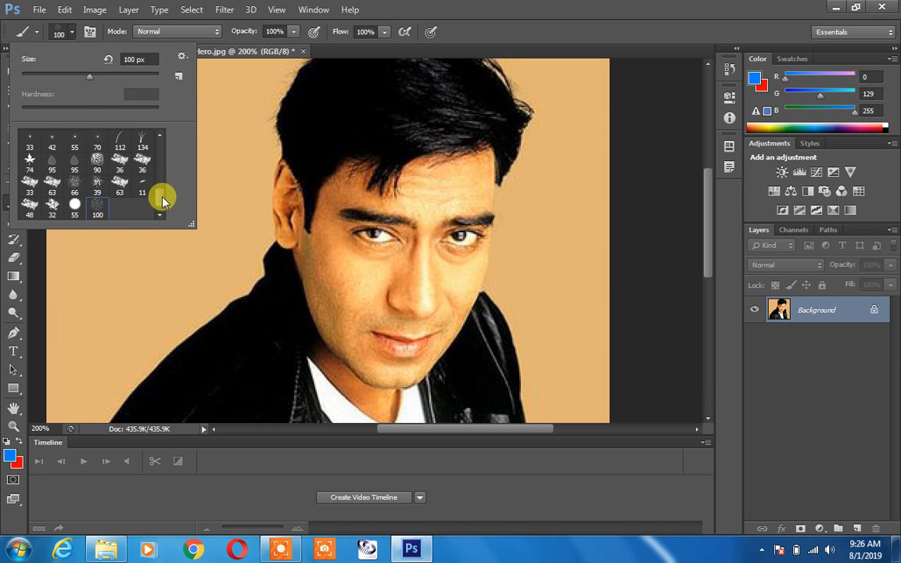
left_click_drag(162, 202, 156, 189)
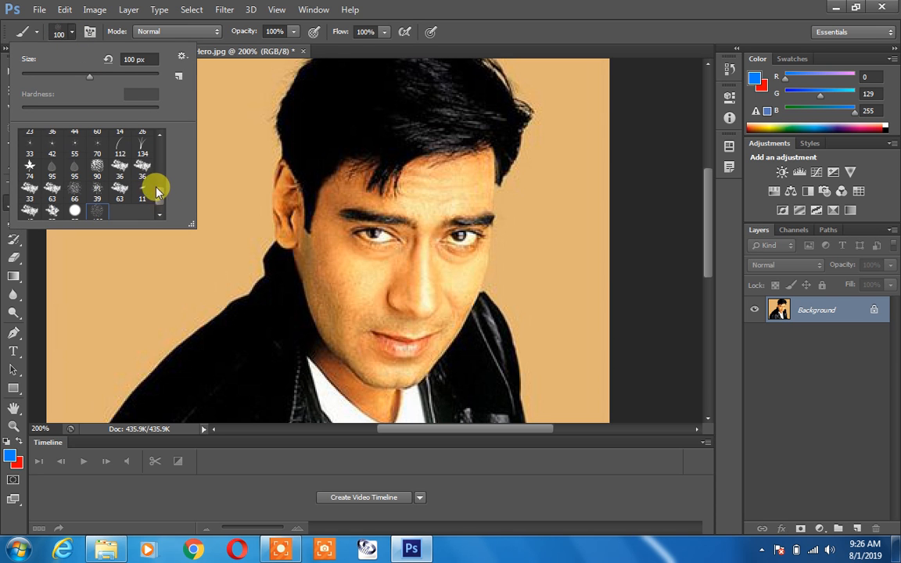
left_click(119, 147)
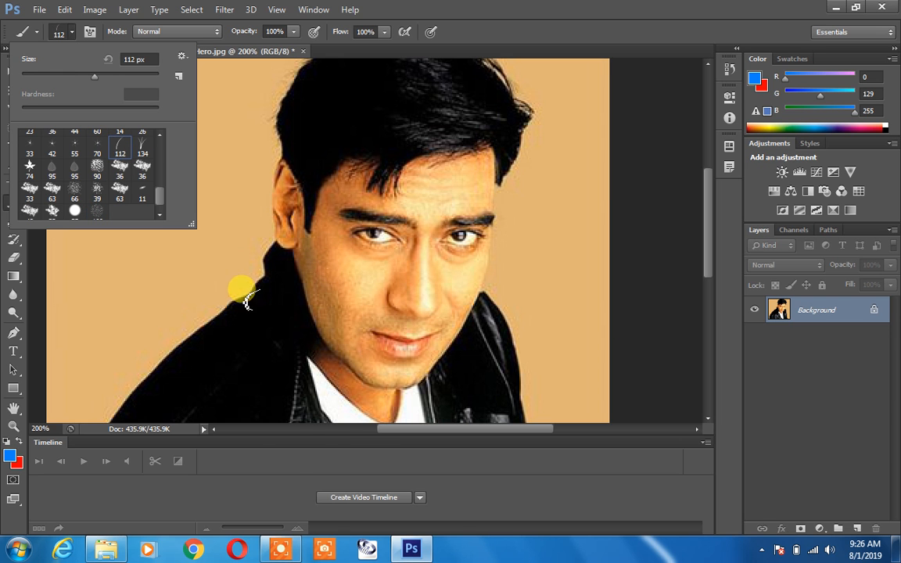
right_click(261, 309)
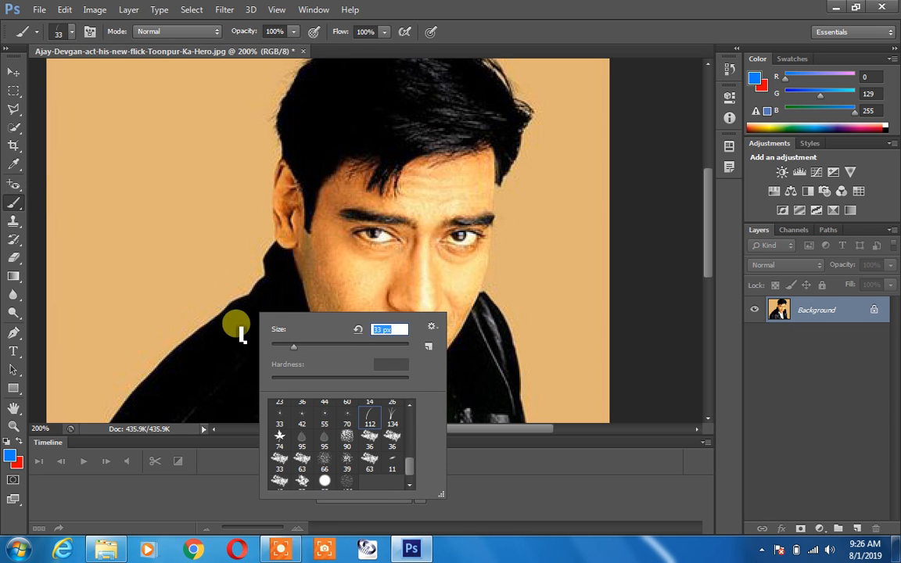
left_click(237, 320)
key("ctrl+z")
- Try a stroke of the blue and red grass-blade brush along the man's cheek and jaw
key("ctrl+plus")
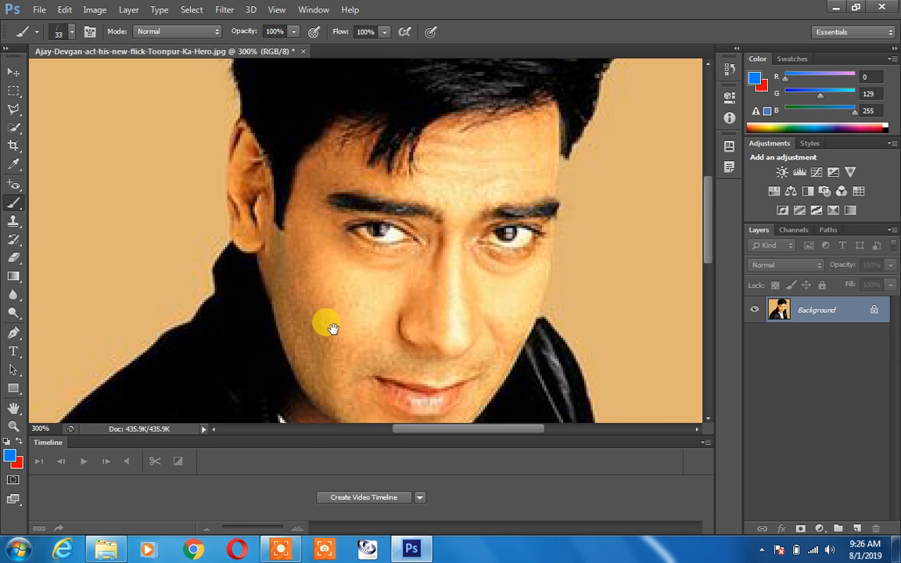
scroll(328, 321, "down", 2)
mouse_move(279, 175)
left_mouse_down()
mouse_move(295, 230)
mouse_move(340, 319)
left_mouse_up()
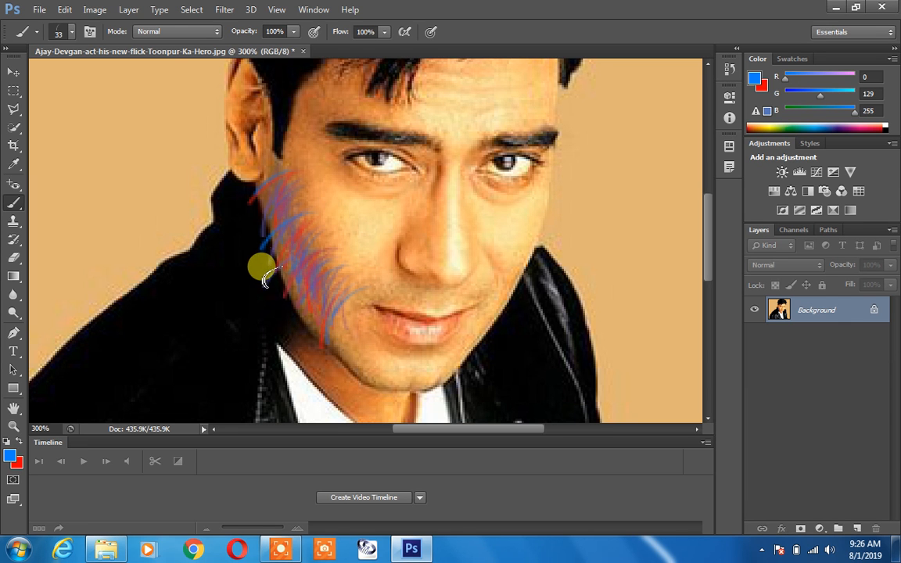
key("ctrl+z")
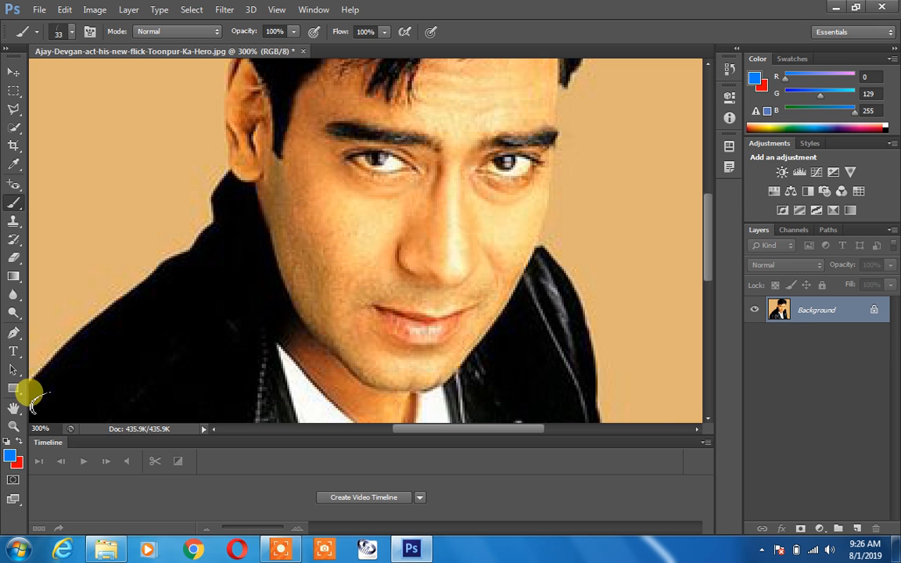
- Set the foreground color to black
left_click(8, 458)
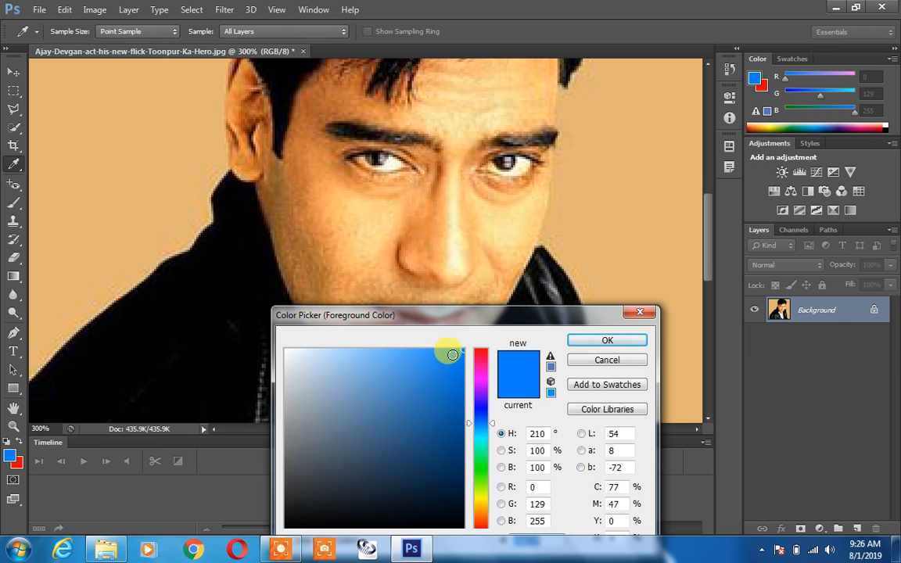
left_click_drag(463, 328, 469, 204)
left_click(467, 402)
left_click(618, 218)
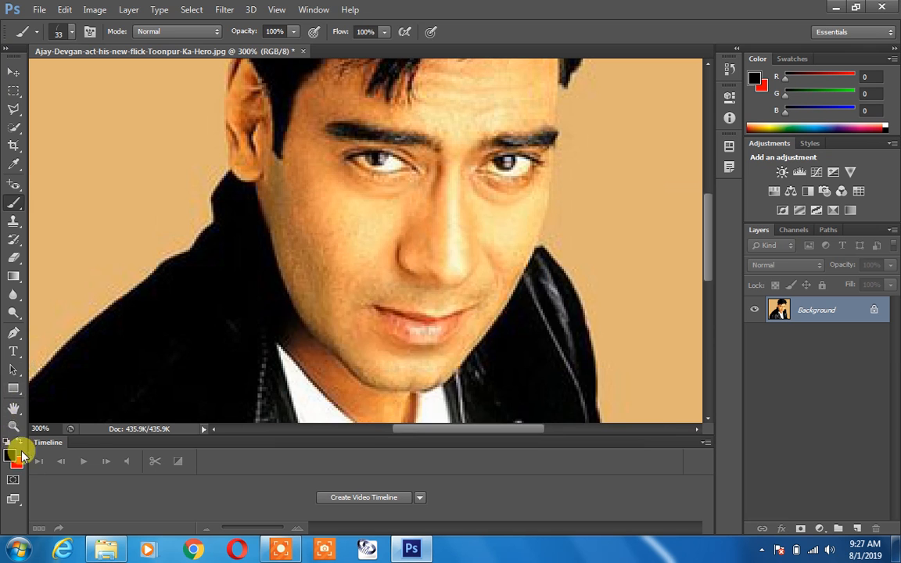
- Set the background color to dark reddish brown 5e2929 and return to the Brush tool
left_click(21, 466)
mouse_move(320, 308)
left_mouse_down()
mouse_move(349, 338)
mouse_move(344, 318)
mouse_move(390, 338)
left_mouse_up()
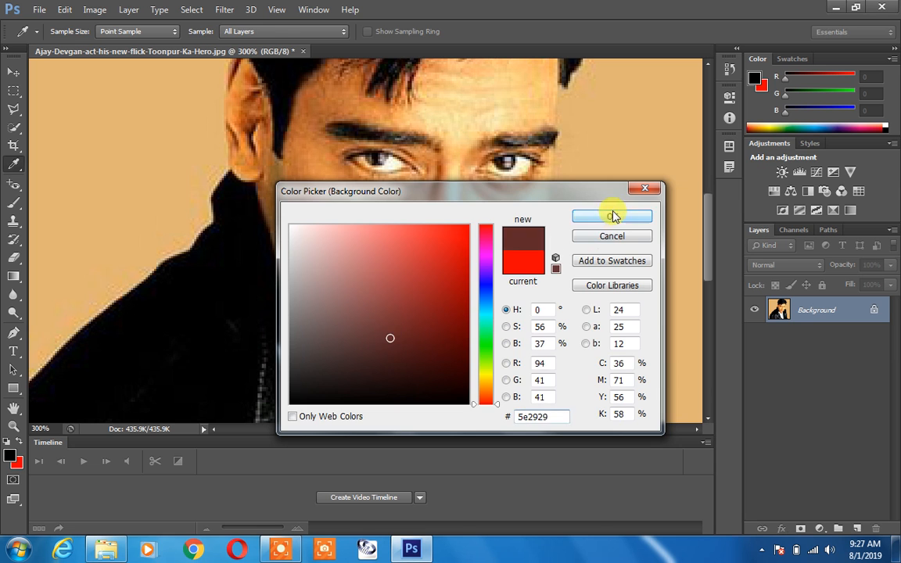
left_click(611, 216)
key("b")
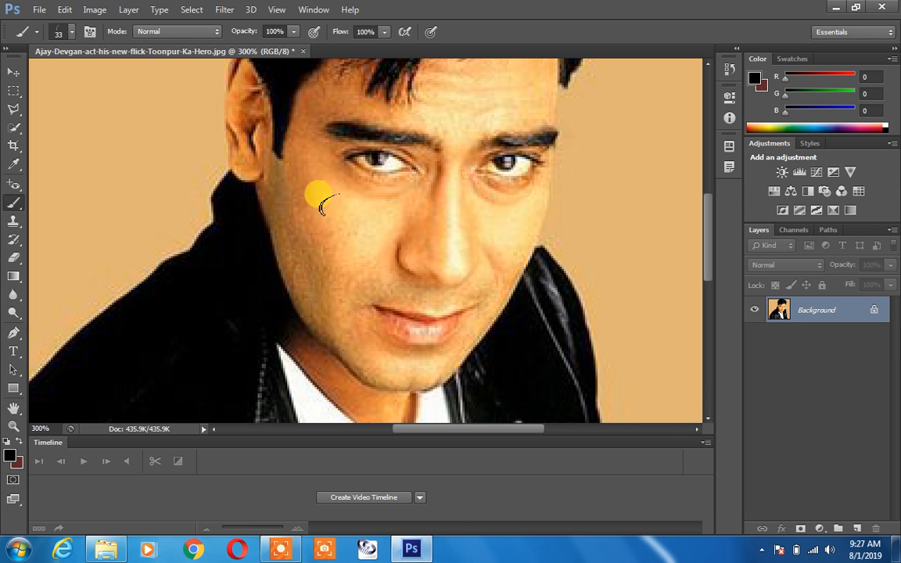
- Reduce the grass-blade brush to 17 px and paint beard hair from the ear along the jaw and chin
right_click(313, 221)
left_click(337, 255)
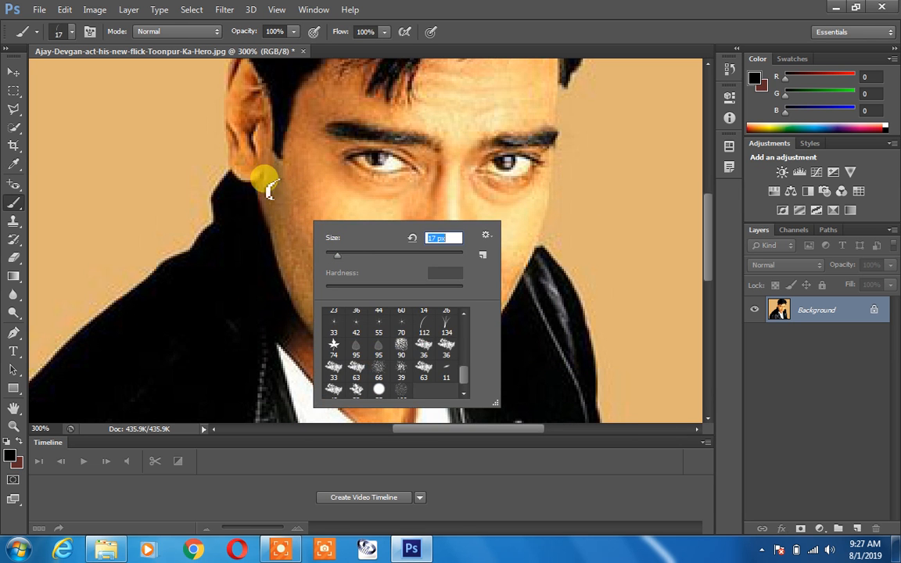
left_click(269, 154)
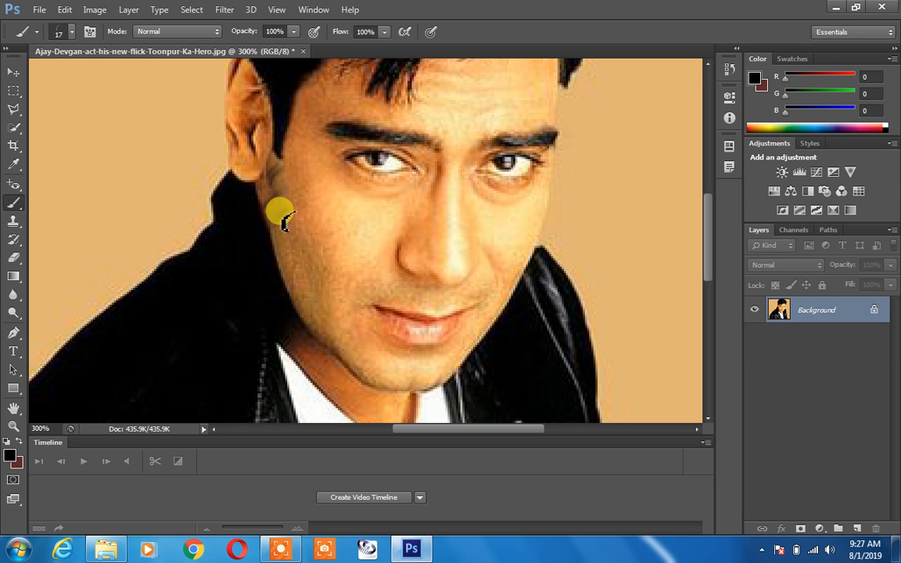
mouse_move(291, 245)
left_mouse_down()
mouse_move(319, 297)
mouse_move(389, 365)
left_mouse_up()
mouse_move(258, 164)
left_mouse_down()
mouse_move(283, 248)
mouse_move(313, 303)
mouse_move(285, 252)
mouse_move(277, 262)
mouse_move(358, 379)
mouse_move(415, 402)
mouse_move(452, 395)
mouse_move(478, 356)
left_mouse_up()
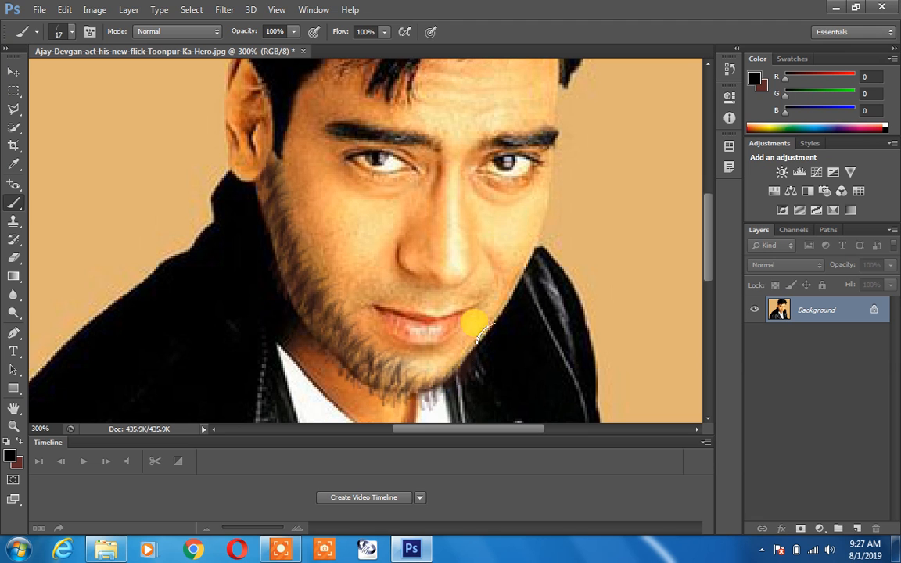
- Fill in a dense beard over both cheeks, the upper lip and the chin with the 17 px grass-blade brush
mouse_move(293, 200)
left_mouse_down()
mouse_move(272, 138)
mouse_move(296, 198)
mouse_move(364, 301)
mouse_move(305, 244)
mouse_move(294, 215)
left_mouse_up()
mouse_move(314, 244)
left_mouse_down()
mouse_move(383, 336)
mouse_move(344, 305)
mouse_move(290, 234)
mouse_move(400, 359)
mouse_move(455, 384)
mouse_move(386, 344)
mouse_move(408, 357)
mouse_move(454, 360)
mouse_move(487, 333)
mouse_move(428, 377)
mouse_move(478, 348)
mouse_move(316, 252)
mouse_move(269, 168)
mouse_move(296, 215)
mouse_move(381, 286)
mouse_move(468, 286)
mouse_move(516, 264)
left_mouse_up()
mouse_move(527, 223)
left_mouse_down()
mouse_move(396, 314)
mouse_move(375, 316)
mouse_move(368, 332)
mouse_move(403, 354)
mouse_move(442, 343)
mouse_move(509, 271)
mouse_move(530, 244)
left_mouse_up()
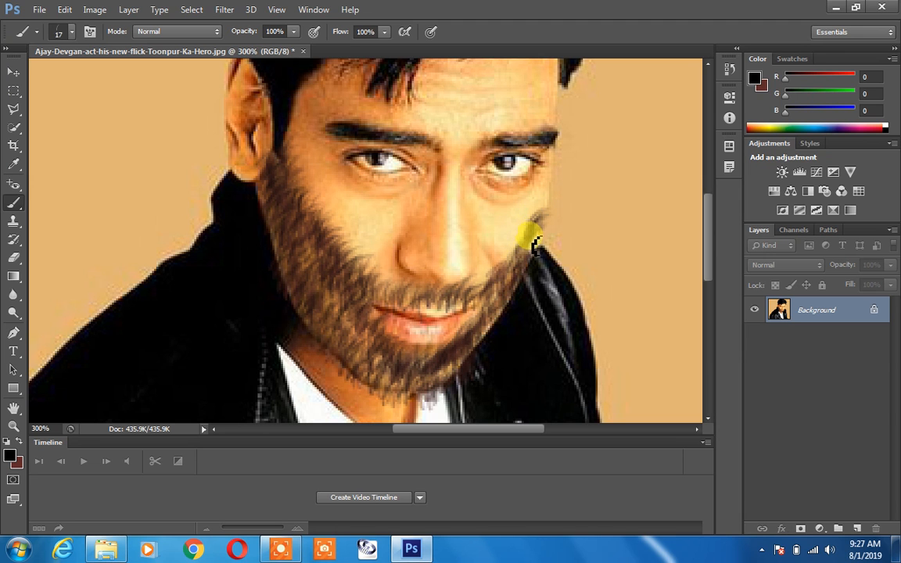
left_click_drag(552, 192, 542, 233)
mouse_move(263, 182)
left_mouse_down()
mouse_move(295, 270)
mouse_move(369, 360)
mouse_move(400, 374)
mouse_move(461, 368)
mouse_move(343, 273)
mouse_move(311, 212)
mouse_move(285, 195)
mouse_move(355, 326)
mouse_move(418, 383)
mouse_move(466, 376)
mouse_move(473, 340)
mouse_move(328, 270)
mouse_move(288, 188)
mouse_move(384, 287)
mouse_move(460, 302)
mouse_move(516, 281)
mouse_move(552, 199)
mouse_move(556, 207)
mouse_move(525, 266)
mouse_move(518, 247)
mouse_move(366, 307)
mouse_move(243, 277)
mouse_move(214, 254)
mouse_move(277, 205)
mouse_move(278, 186)
mouse_move(301, 257)
mouse_move(366, 331)
mouse_move(415, 361)
mouse_move(448, 368)
mouse_move(457, 342)
mouse_move(408, 359)
mouse_move(405, 370)
mouse_move(306, 298)
mouse_move(342, 343)
mouse_move(416, 379)
mouse_move(426, 372)
mouse_move(323, 272)
mouse_move(284, 196)
left_mouse_up()
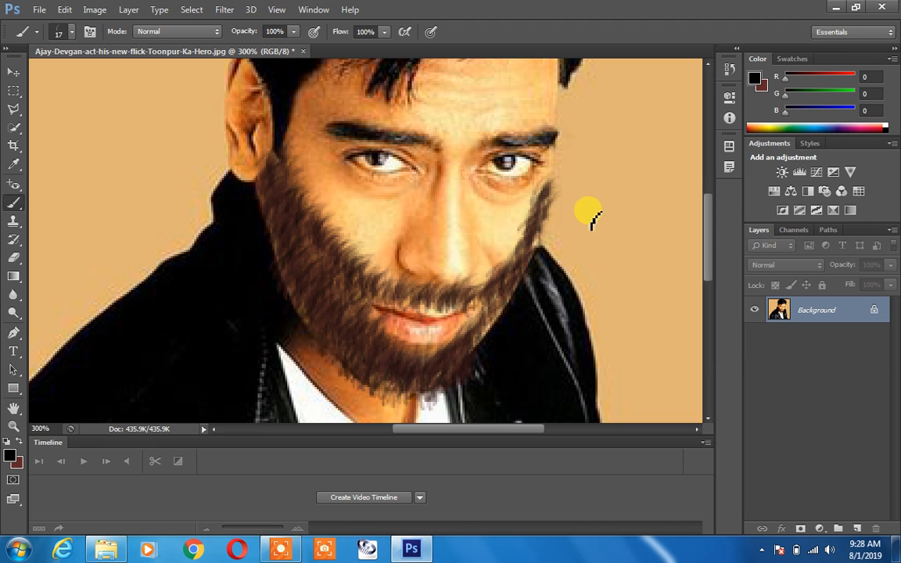
mouse_move(553, 184)
left_mouse_down()
mouse_move(527, 249)
mouse_move(497, 297)
mouse_move(459, 330)
mouse_move(501, 296)
mouse_move(493, 311)
mouse_move(455, 354)
mouse_move(396, 359)
mouse_move(337, 319)
mouse_move(358, 316)
mouse_move(387, 340)
mouse_move(442, 350)
mouse_move(479, 328)
mouse_move(464, 294)
mouse_move(475, 274)
mouse_move(392, 284)
mouse_move(342, 264)
mouse_move(269, 161)
mouse_move(276, 155)
mouse_move(347, 266)
mouse_move(380, 286)
mouse_move(454, 300)
mouse_move(483, 293)
mouse_move(392, 380)
mouse_move(350, 356)
mouse_move(292, 237)
mouse_move(288, 204)
mouse_move(323, 272)
mouse_move(309, 272)
mouse_move(269, 200)
mouse_move(322, 301)
mouse_move(363, 336)
mouse_move(411, 348)
mouse_move(459, 336)
mouse_move(484, 316)
mouse_move(423, 343)
mouse_move(361, 332)
mouse_move(289, 281)
mouse_move(337, 352)
mouse_move(267, 198)
mouse_move(288, 296)
mouse_move(349, 344)
mouse_move(520, 359)
mouse_move(552, 279)
mouse_move(558, 185)
mouse_move(549, 177)
mouse_move(533, 221)
mouse_move(487, 274)
mouse_move(352, 271)
mouse_move(306, 221)
mouse_move(309, 297)
mouse_move(386, 346)
mouse_move(508, 346)
left_mouse_up()
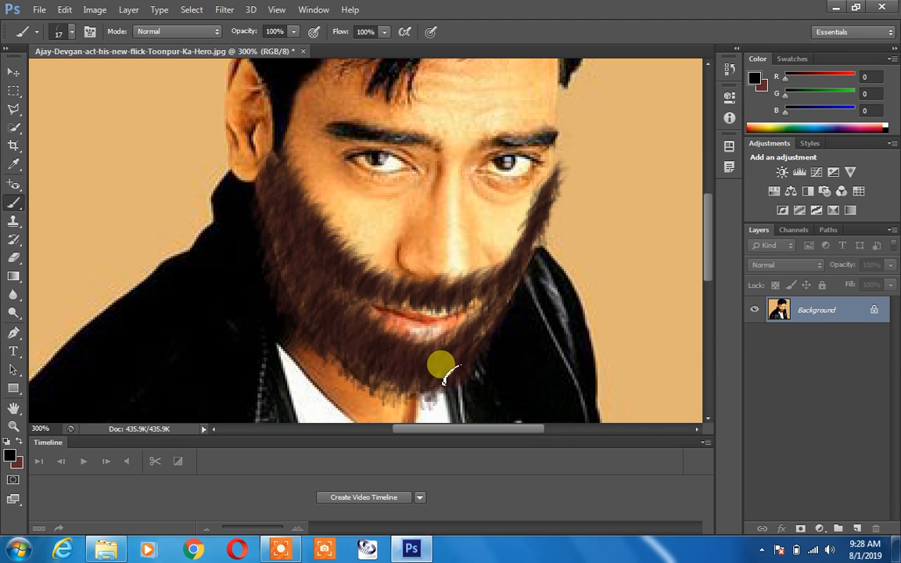
- Trim the beard's upper edge along both cheeks and above the moustache with the 21 px History Brush
mouse_move(17, 202)
left_mouse_down()
mouse_move(70, 229)
mouse_move(21, 227)
mouse_move(16, 201)
mouse_move(20, 210)
left_mouse_up()
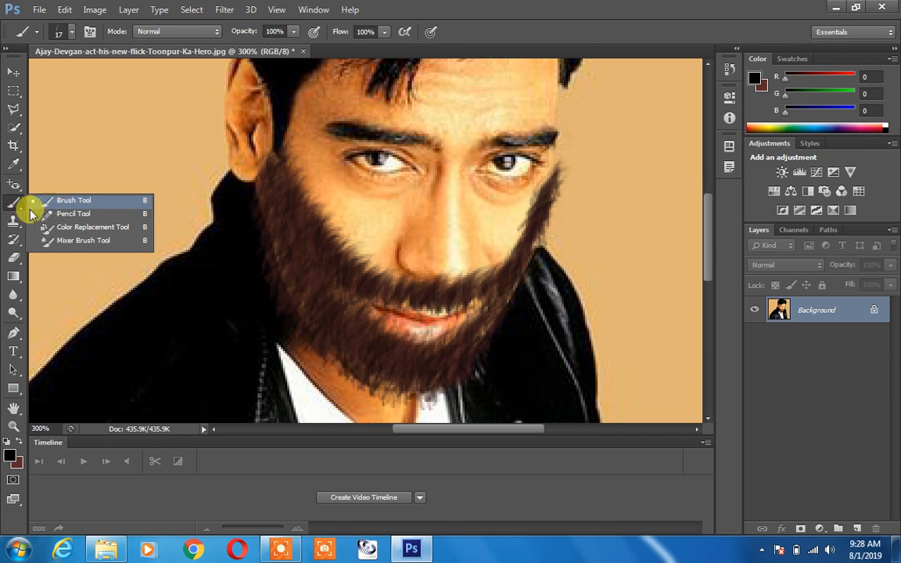
left_click_drag(12, 243, 41, 244)
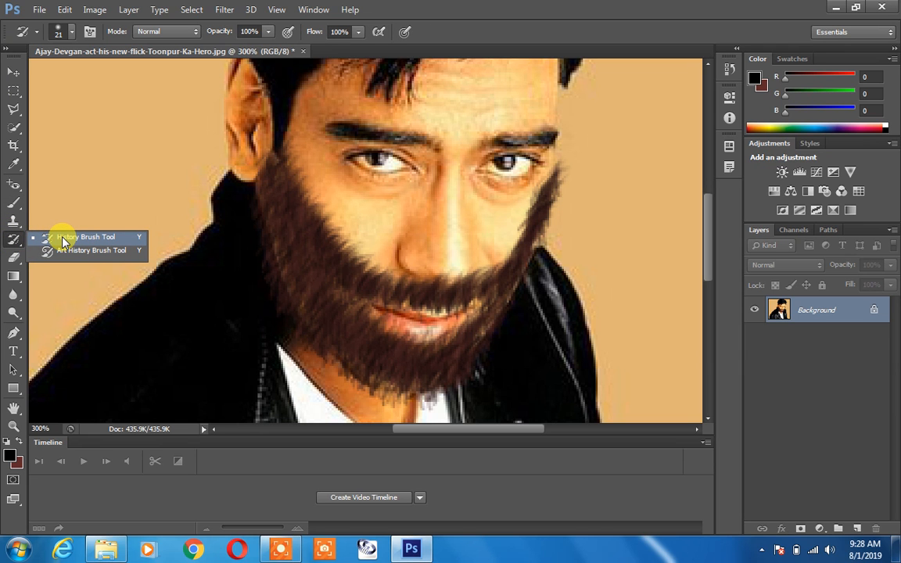
left_click(62, 240)
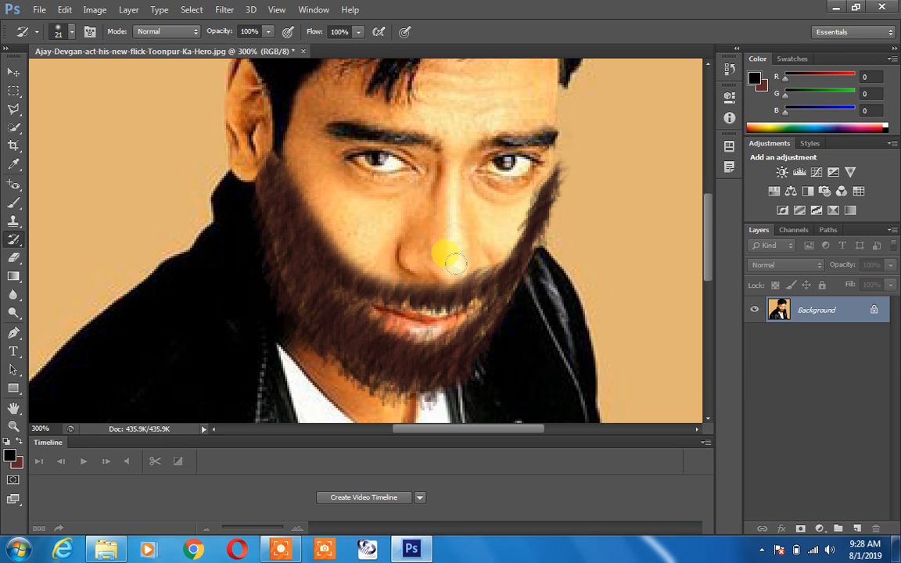
left_click_drag(471, 265, 520, 204)
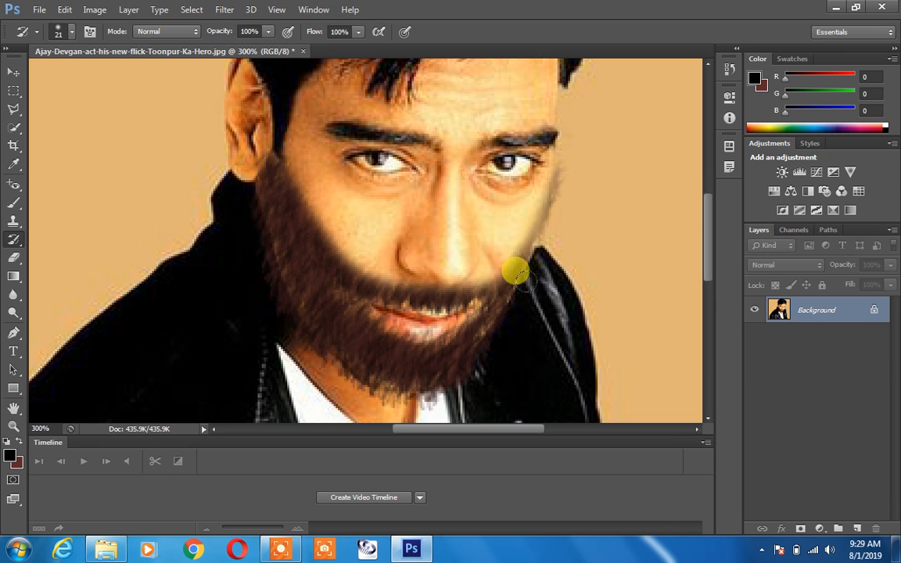
- Trim stray beard hairs along the jawline and under the chin with the History Brush, undoing the unwanted chin strokes
mouse_move(493, 321)
left_mouse_down()
mouse_move(450, 371)
mouse_move(397, 387)
mouse_move(513, 381)
left_mouse_up()
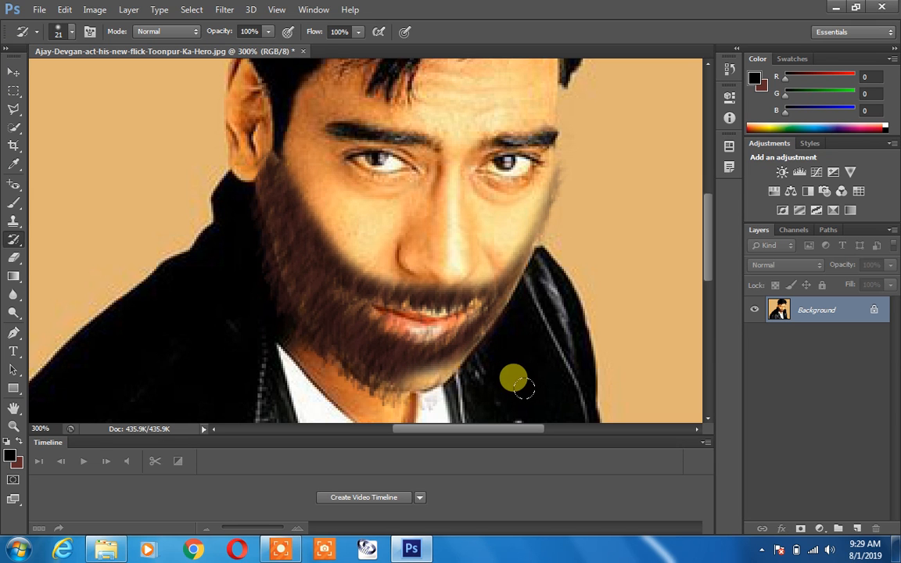
key("ctrl+z")
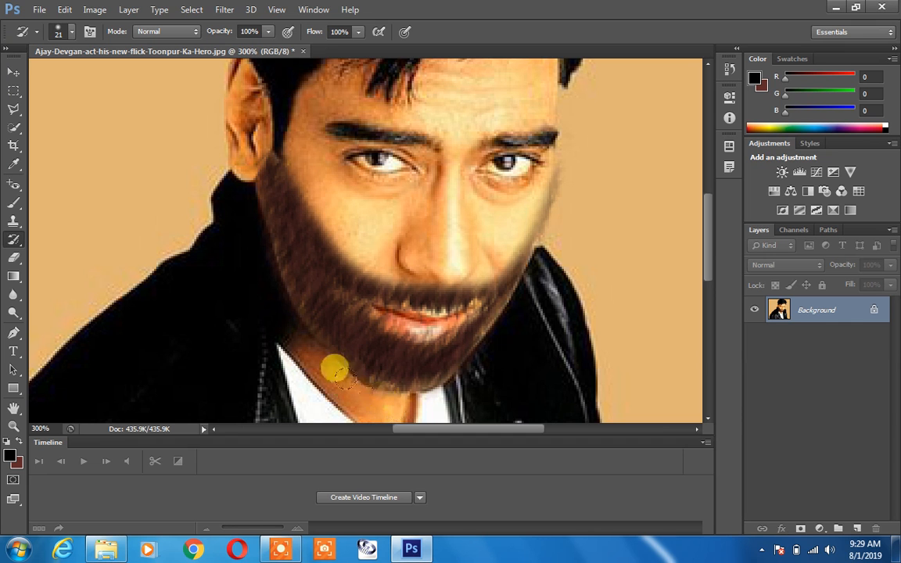
mouse_move(348, 379)
left_mouse_down()
mouse_move(394, 398)
mouse_move(440, 399)
left_mouse_up()
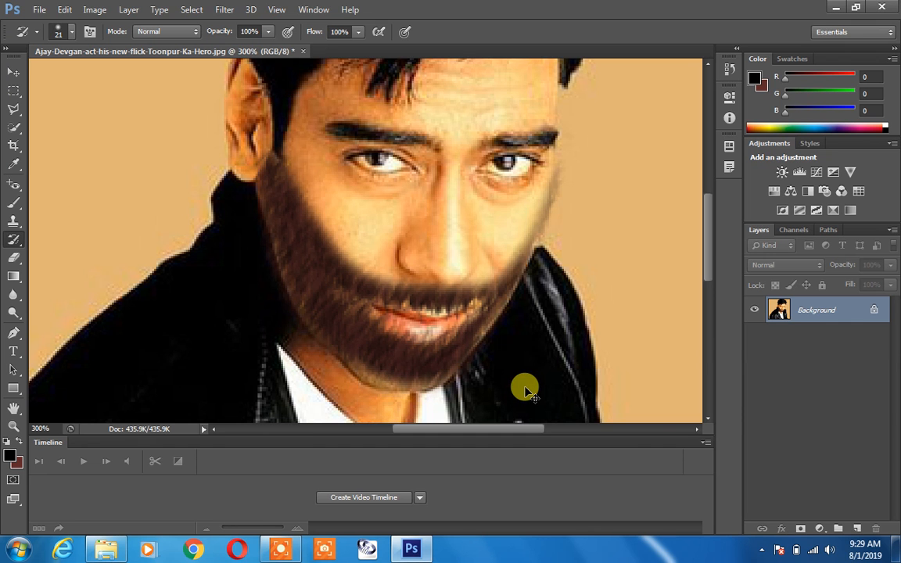
key("ctrl+z")
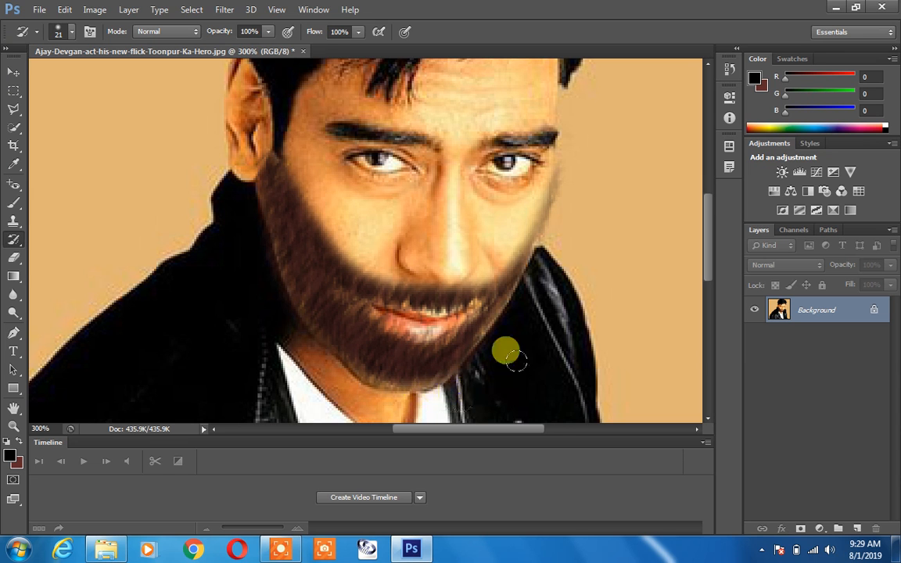
- Reduce the History Brush to 10 px and clear the painted hair off the lips
right_click(412, 307)
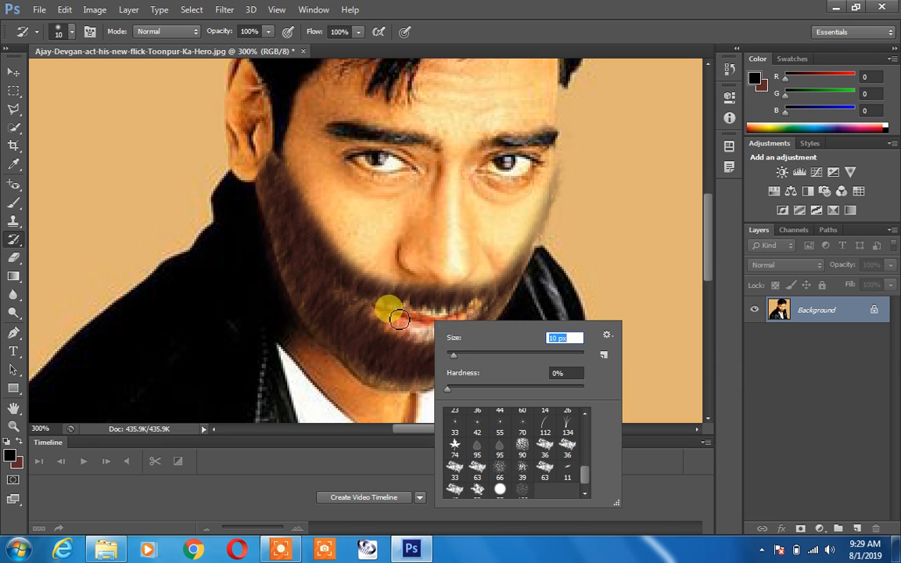
key("Return")
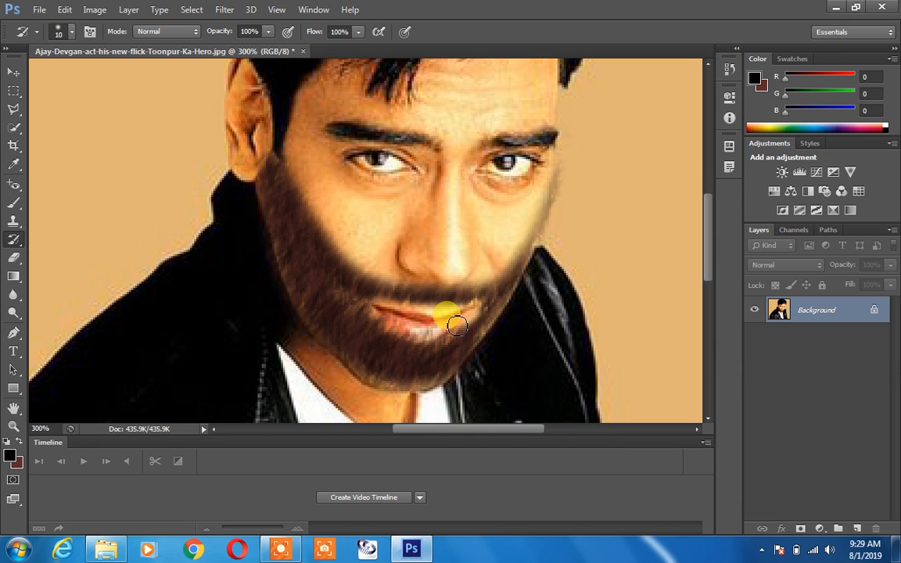
mouse_move(441, 337)
left_mouse_down()
mouse_move(416, 338)
mouse_move(379, 313)
left_mouse_up()
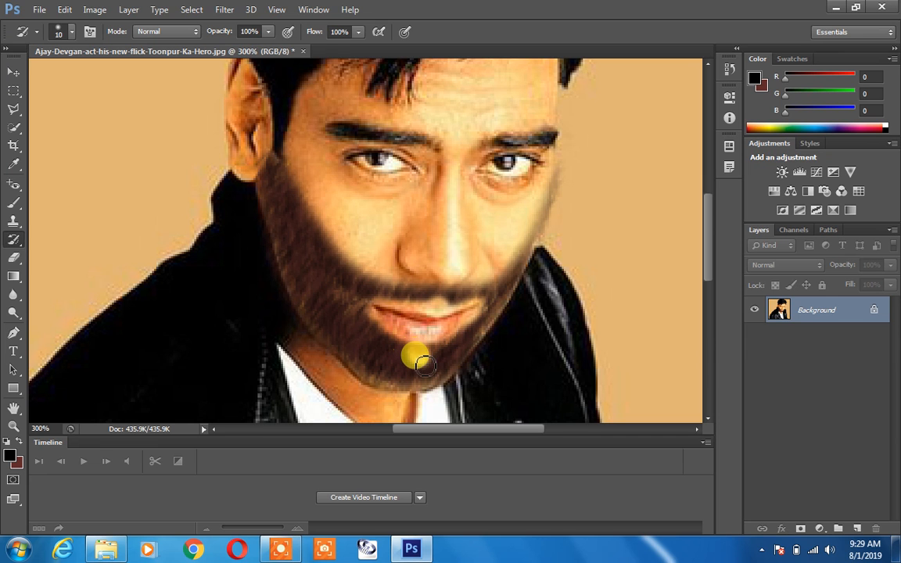
- Try clearing a vertical strip of beard between the lower lip and the chin with the History Brush
left_click_drag(425, 369, 430, 353)
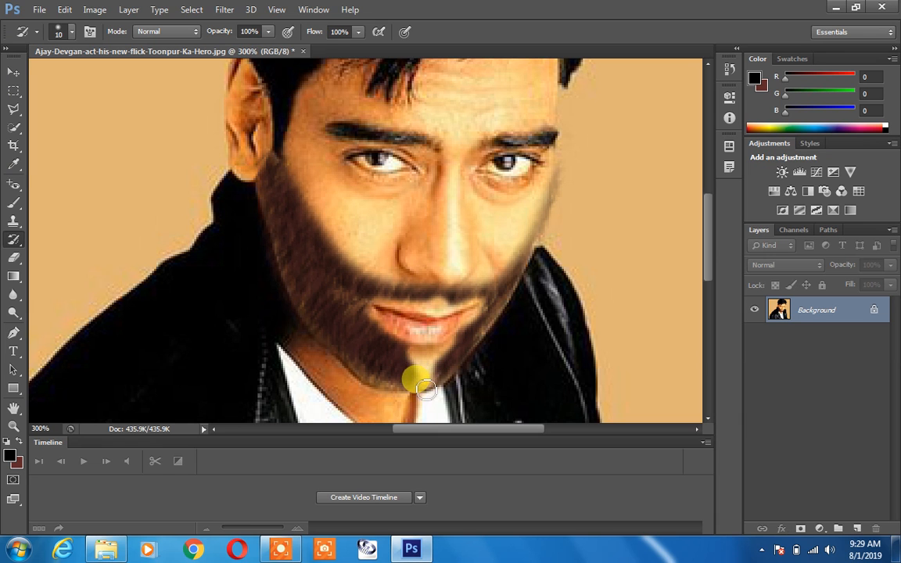
left_click_drag(420, 390, 418, 366)
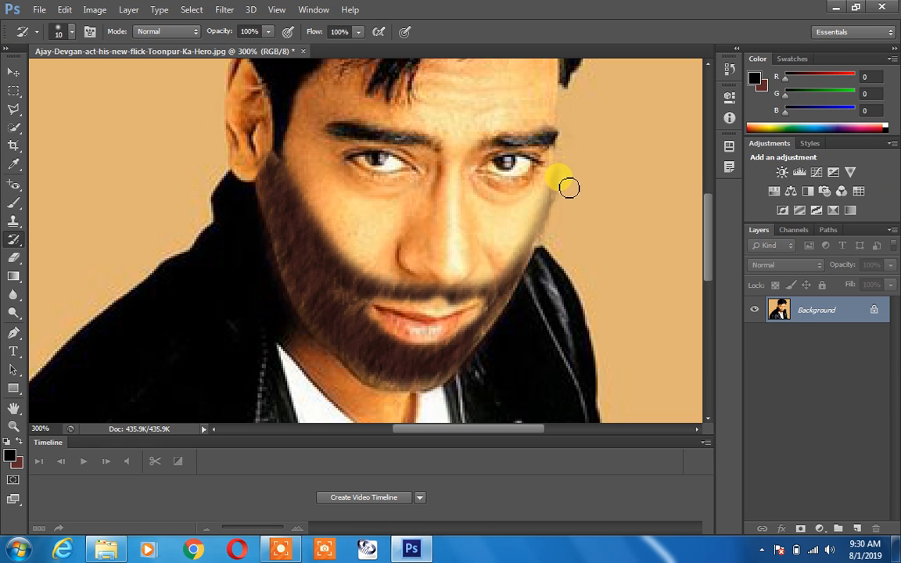
- Clear the stray dark hair from the outer edge of the cheek on the photo's right side with the History Brush
mouse_move(564, 203)
left_mouse_down()
mouse_move(549, 235)
mouse_move(564, 167)
mouse_move(552, 193)
mouse_move(630, 226)
left_mouse_up()
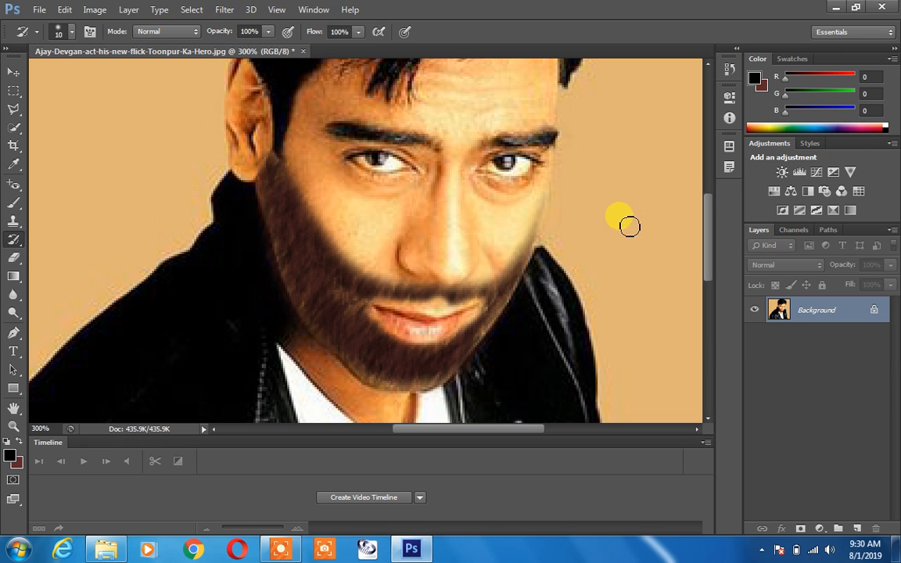
key("ctrl+0")
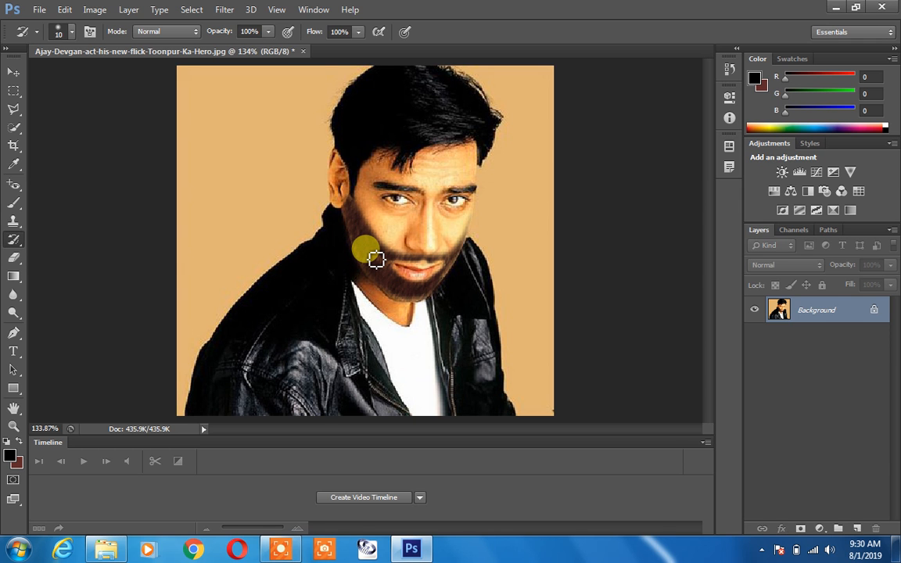
- Set the background colour to black (#000000)
left_click(16, 462)
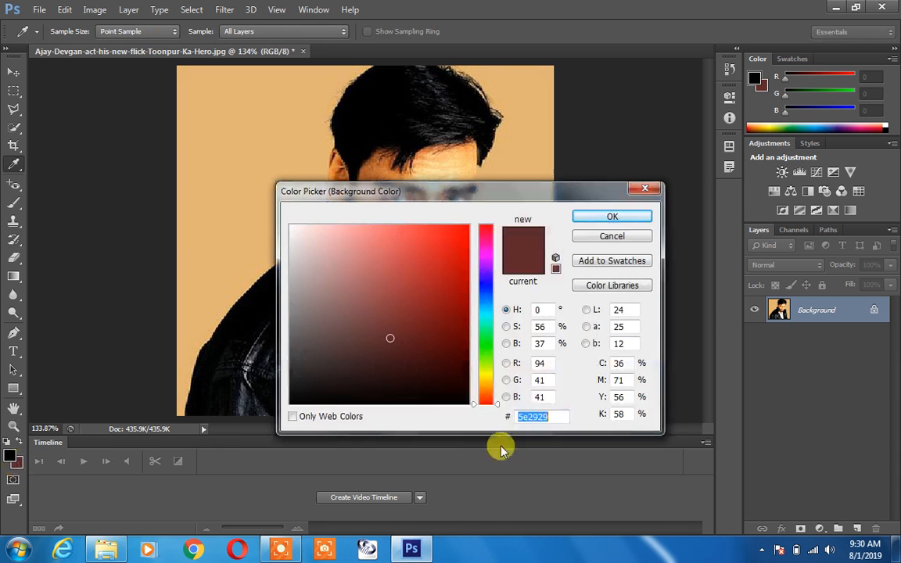
left_click_drag(428, 328, 475, 422)
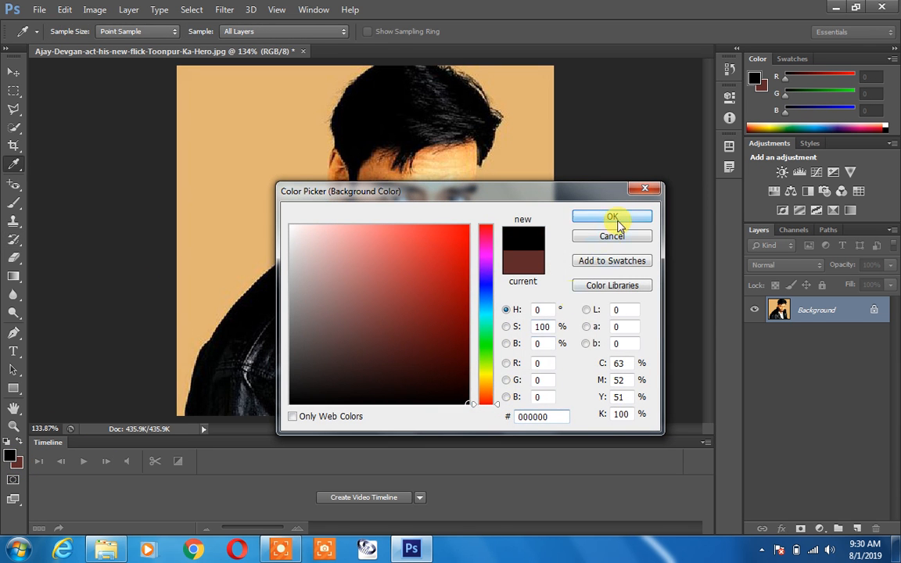
left_click(617, 222)
key("y")
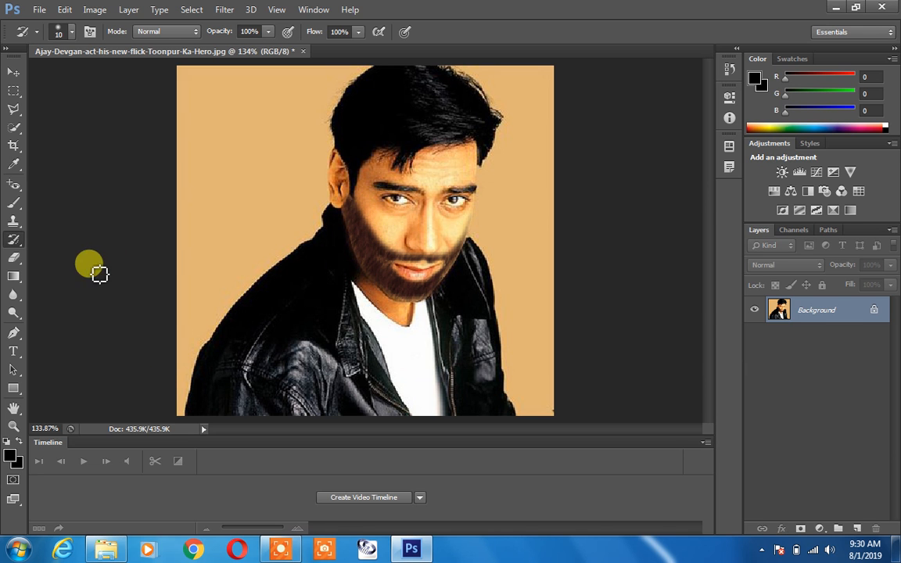
- Paint black hair strokes with the 17 px Brush over the brown beard and moustache, along both cheeks and around the mouth and chin
left_click(13, 202)
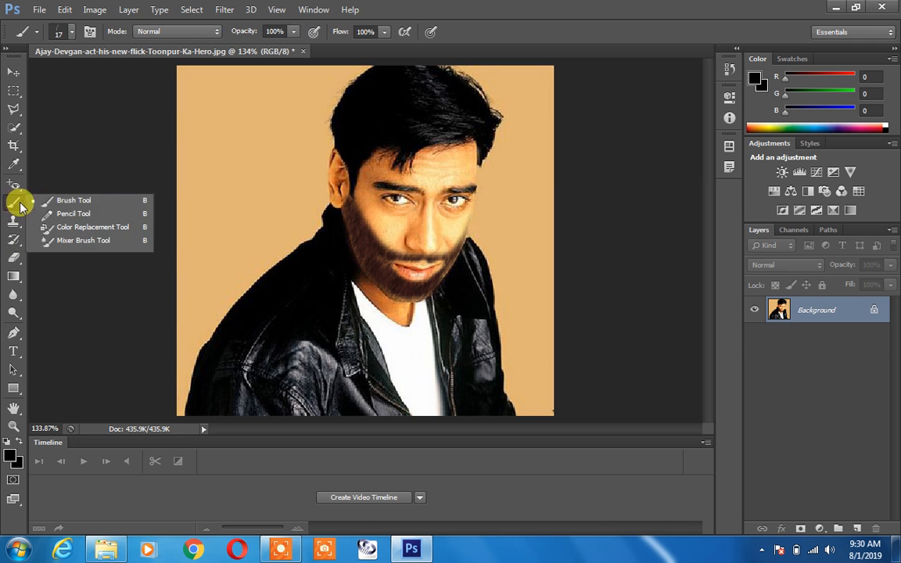
left_click(74, 197)
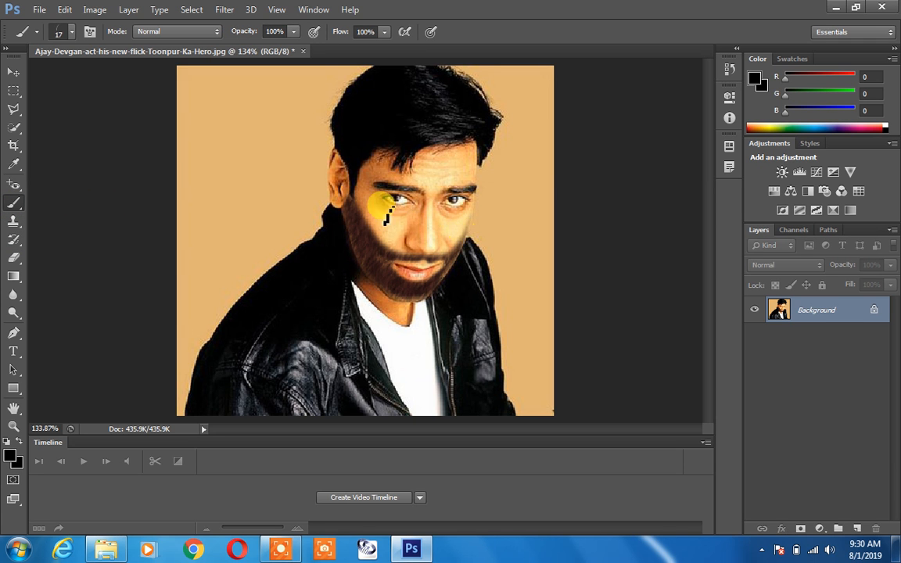
left_click_drag(397, 228, 372, 204)
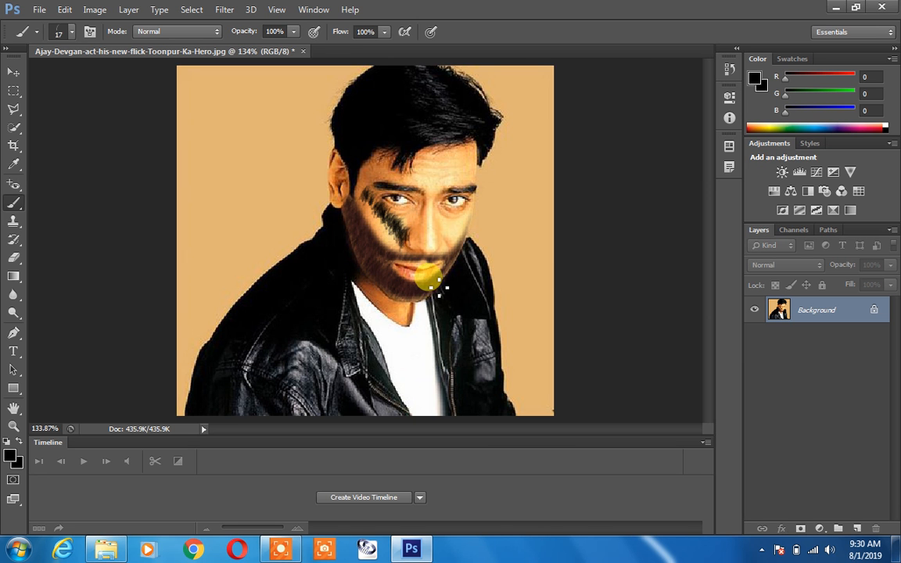
key("ctrl+plus")
key("ctrl+plus")
left_click_drag(448, 218, 392, 291)
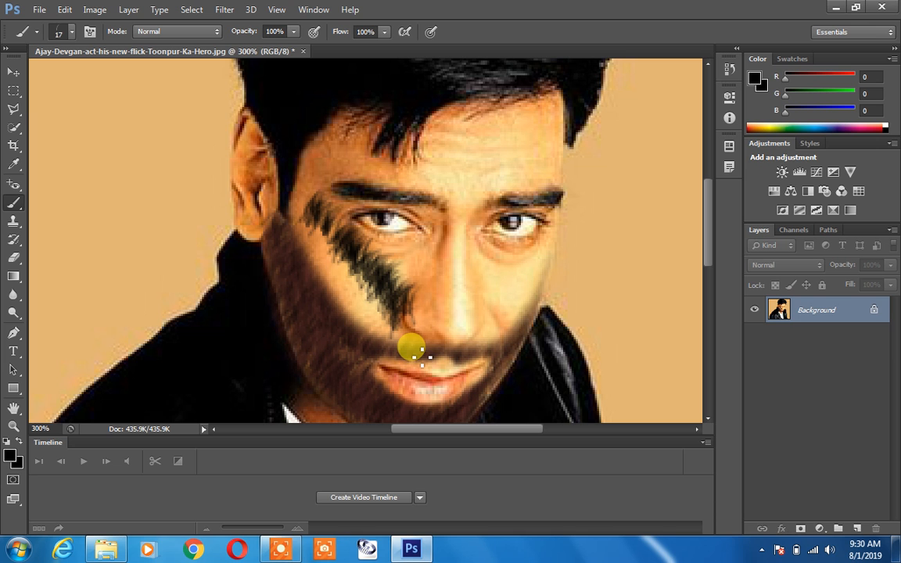
mouse_move(259, 198)
left_mouse_down()
mouse_move(261, 234)
mouse_move(315, 322)
mouse_move(352, 358)
mouse_move(289, 268)
mouse_move(298, 305)
mouse_move(341, 373)
mouse_move(406, 428)
mouse_move(330, 357)
mouse_move(340, 391)
mouse_move(366, 353)
mouse_move(501, 356)
mouse_move(527, 312)
mouse_move(533, 321)
mouse_move(471, 401)
mouse_move(374, 398)
mouse_move(470, 401)
mouse_move(524, 348)
mouse_move(418, 321)
mouse_move(294, 258)
mouse_move(286, 237)
mouse_move(357, 333)
mouse_move(520, 385)
left_mouse_up()
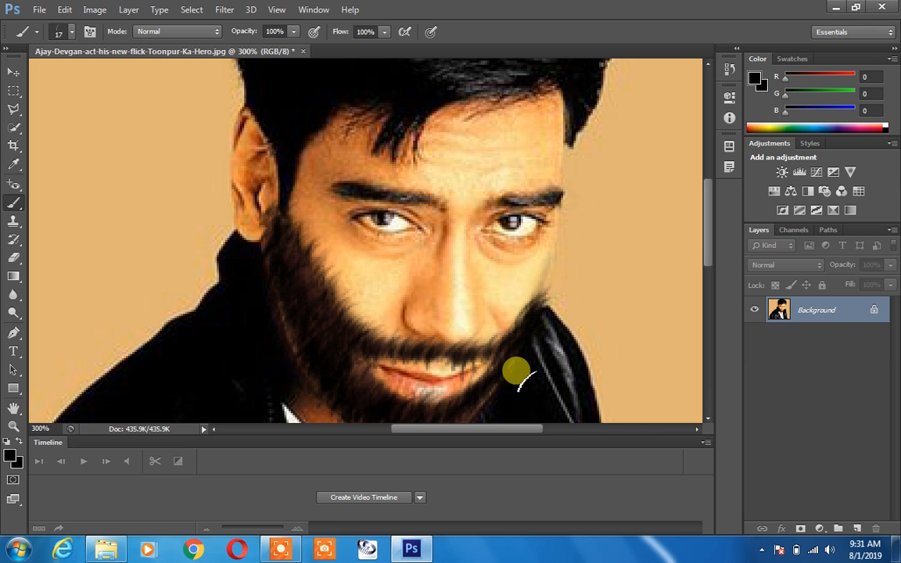
key("ctrl+minus")
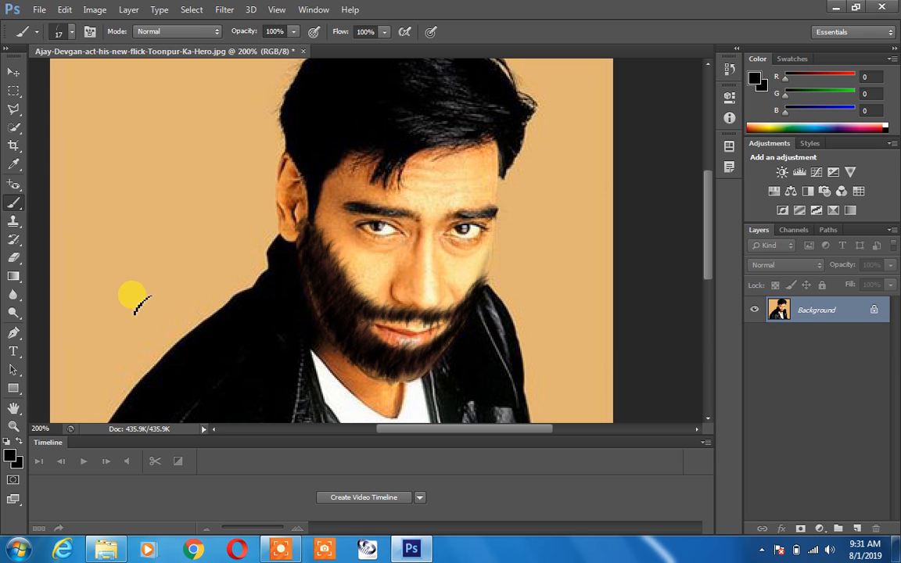
- Trim the black beard's upper edge along both cheeks and above the moustache with the 10 px History Brush
left_click(14, 244)
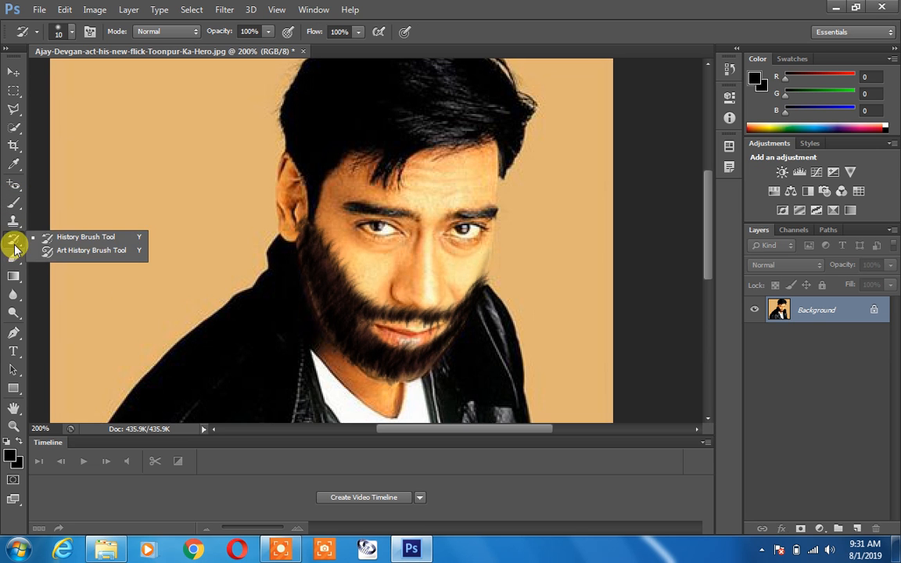
left_click(75, 238)
mouse_move(342, 252)
left_mouse_down()
mouse_move(384, 308)
mouse_move(443, 312)
left_mouse_up()
mouse_move(487, 274)
left_mouse_down()
mouse_move(506, 237)
mouse_move(452, 318)
mouse_move(436, 326)
mouse_move(442, 335)
mouse_move(386, 335)
mouse_move(447, 330)
mouse_move(428, 326)
mouse_move(378, 332)
mouse_move(391, 343)
mouse_move(419, 347)
mouse_move(339, 316)
left_mouse_up()
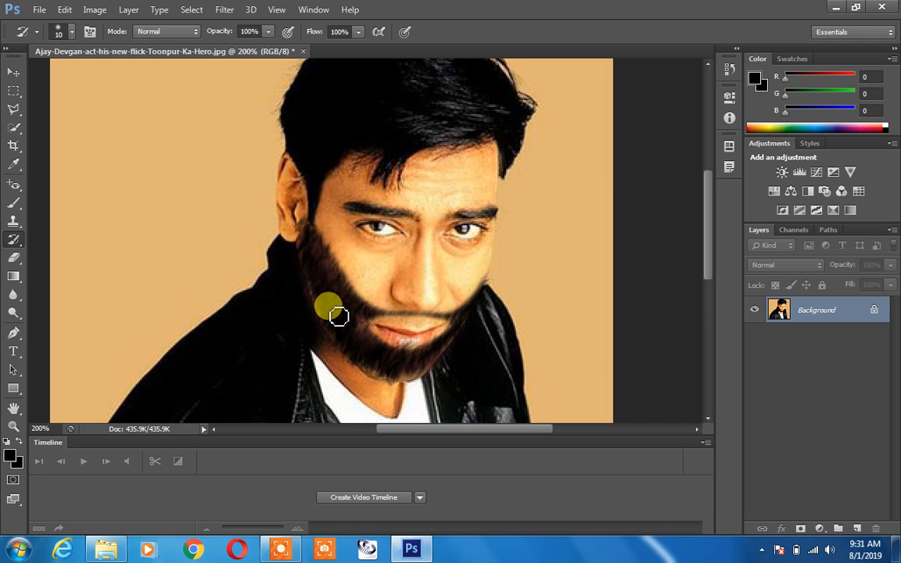